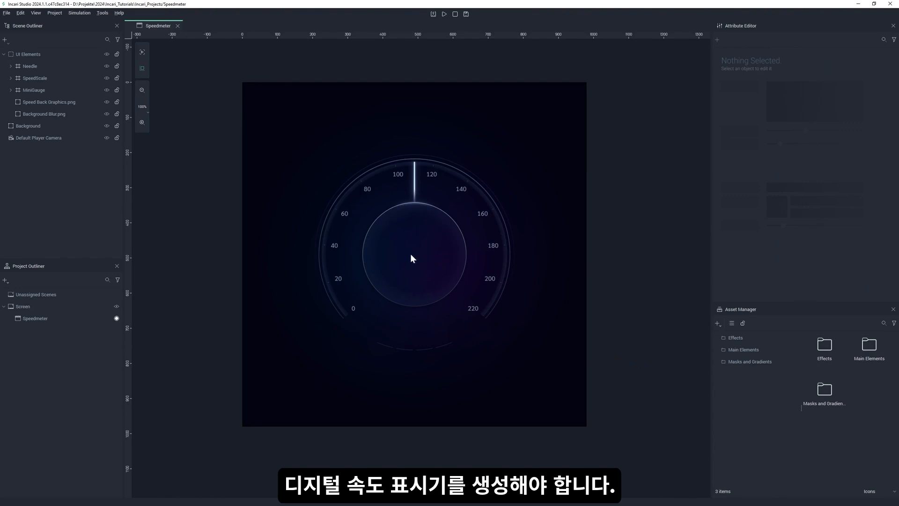
Create a vector text object in the scene and name it Speed.
right_click(75, 170)
mouse_move(93, 175)
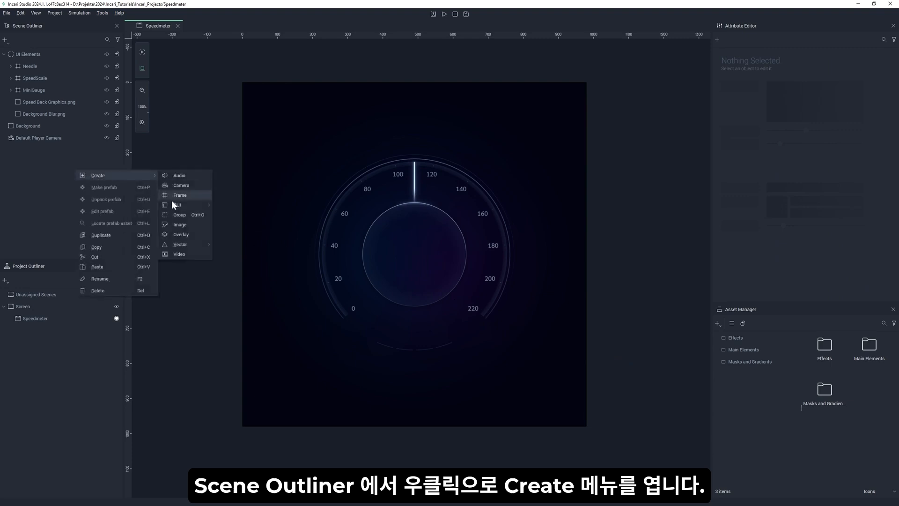
mouse_move(189, 242)
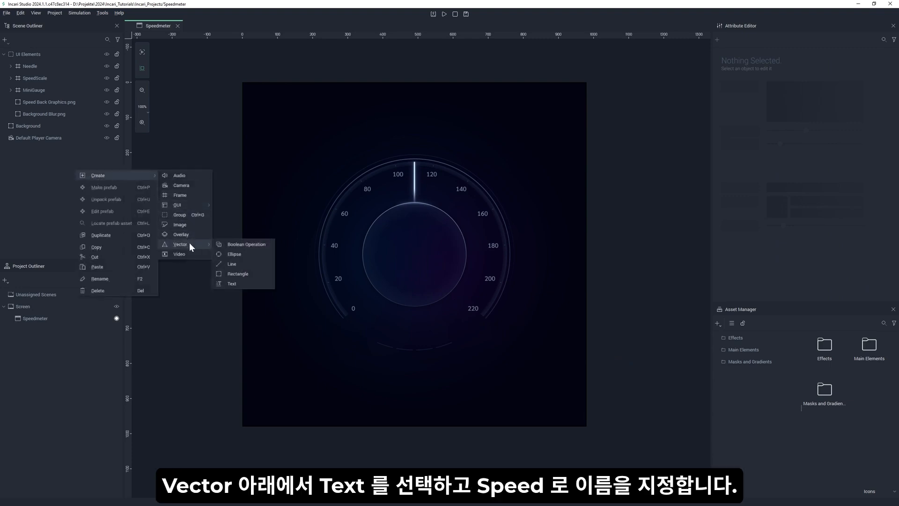
click(233, 284)
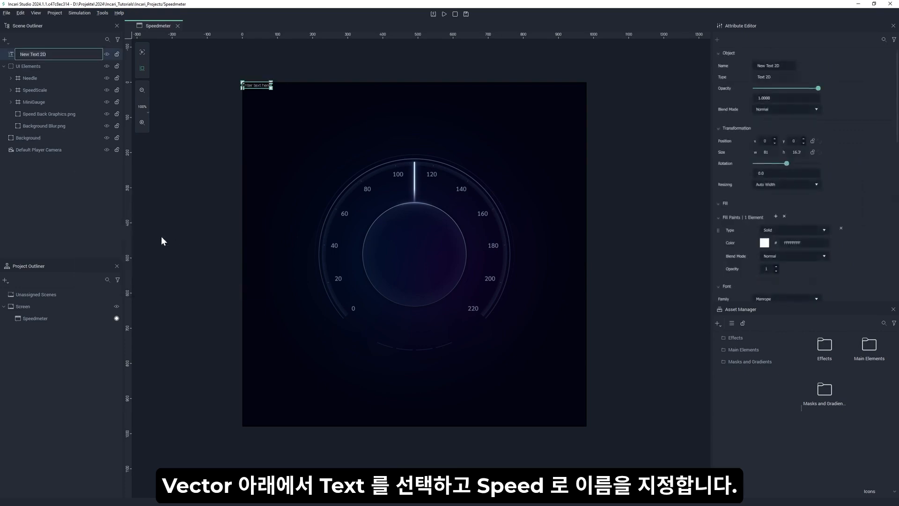
text(Speed)
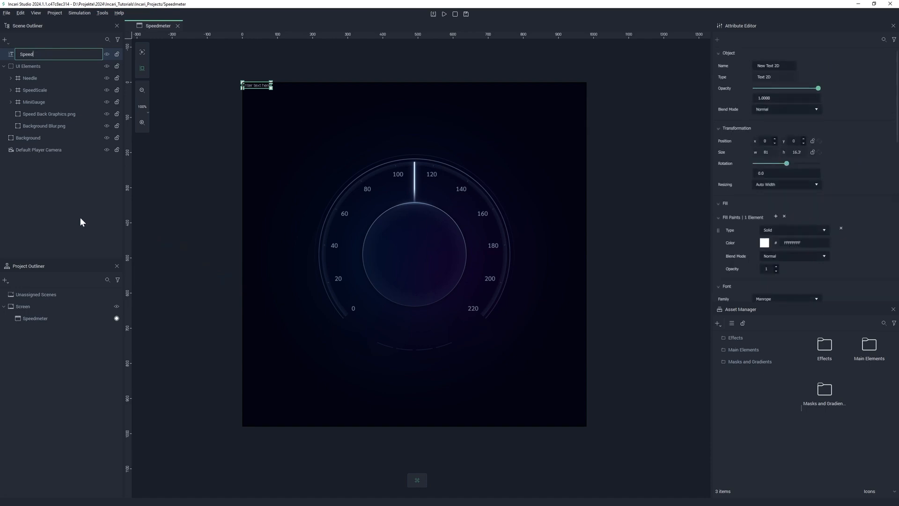
key(Return)
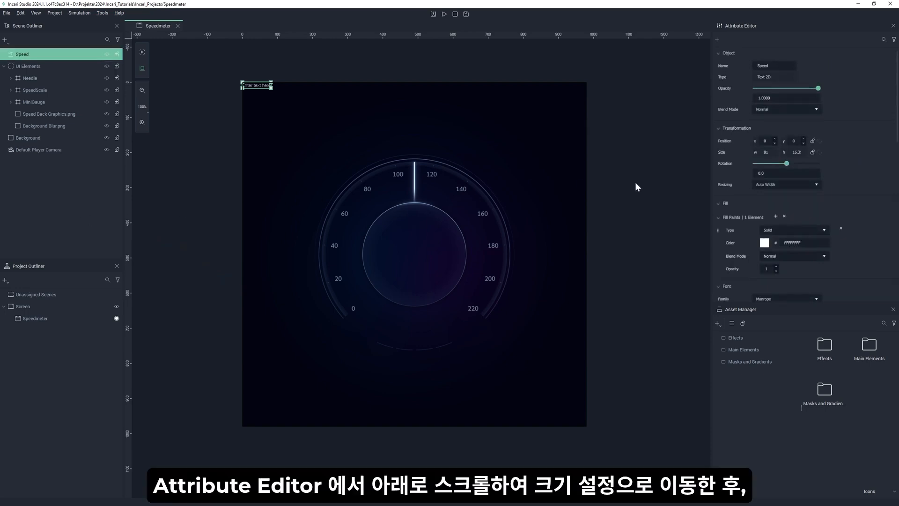
Set the Speed text's font size to 50 and its font style to Regular.
scroll(838, 208, down, 5)
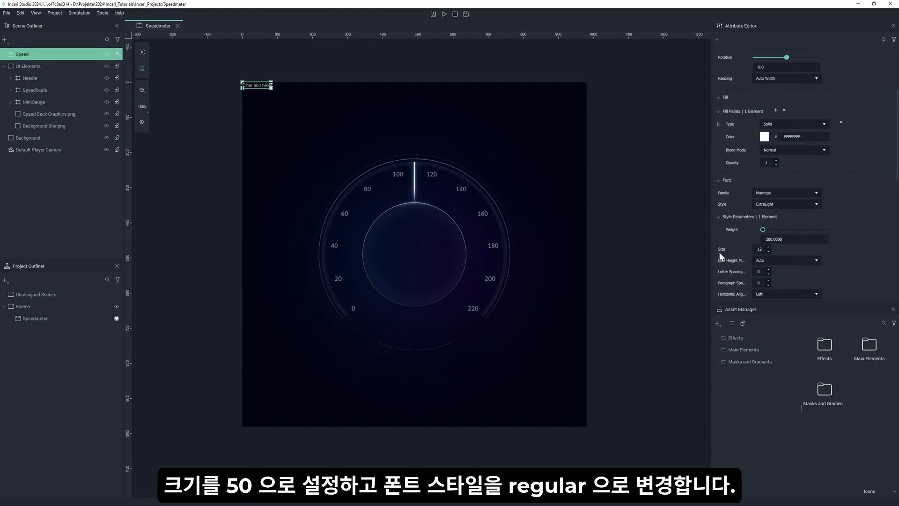
double_click(760, 250)
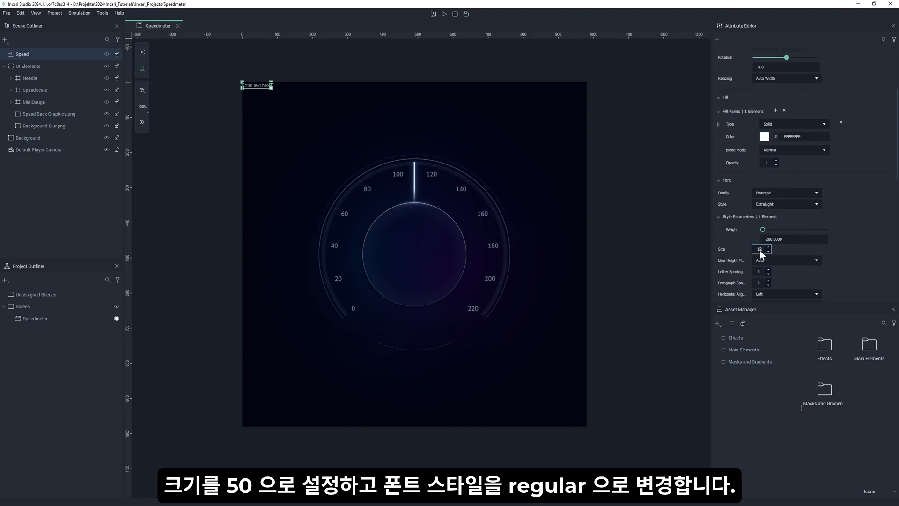
text(50)
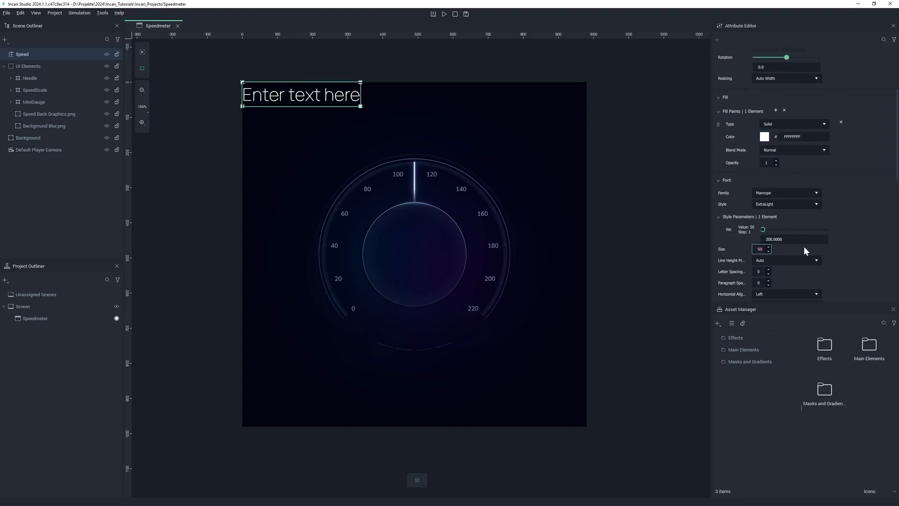
click(815, 204)
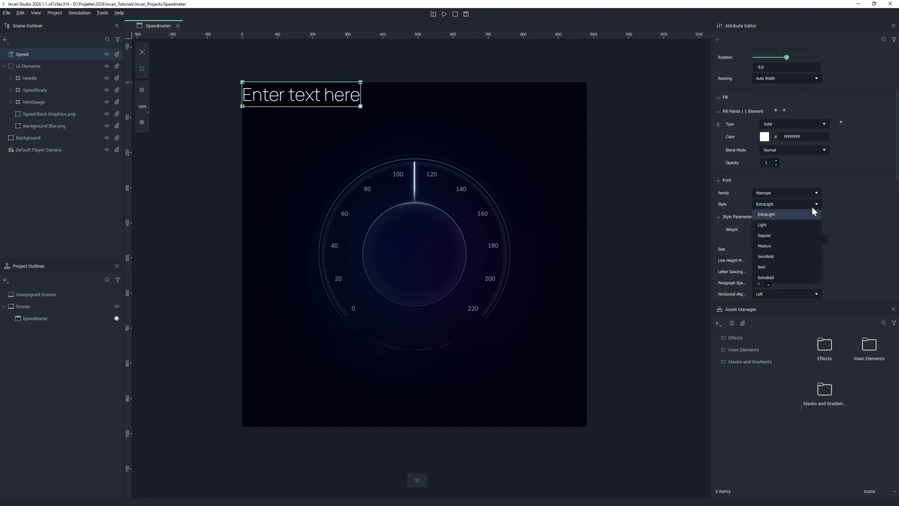
click(778, 236)
Replace the Speed object's placeholder text with 220.
scroll(847, 236, down, 2)
scroll(847, 236, down, 6)
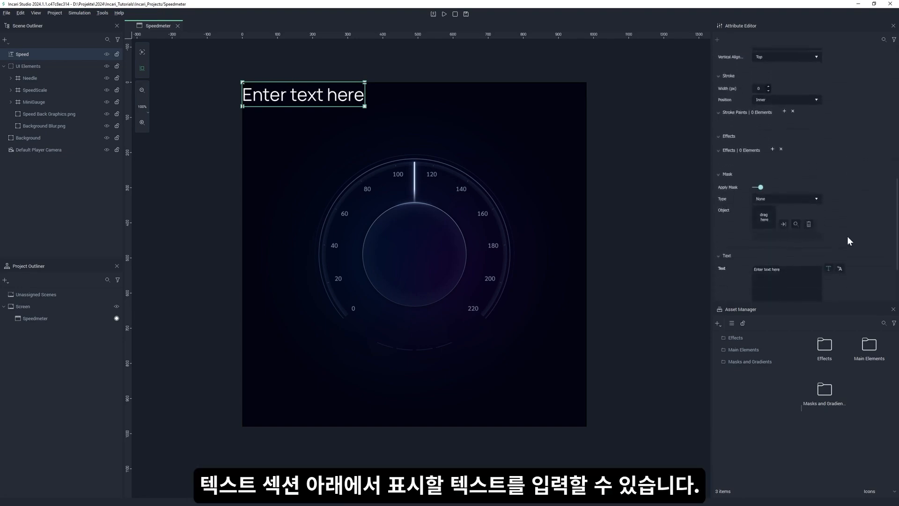
triple_click(775, 192)
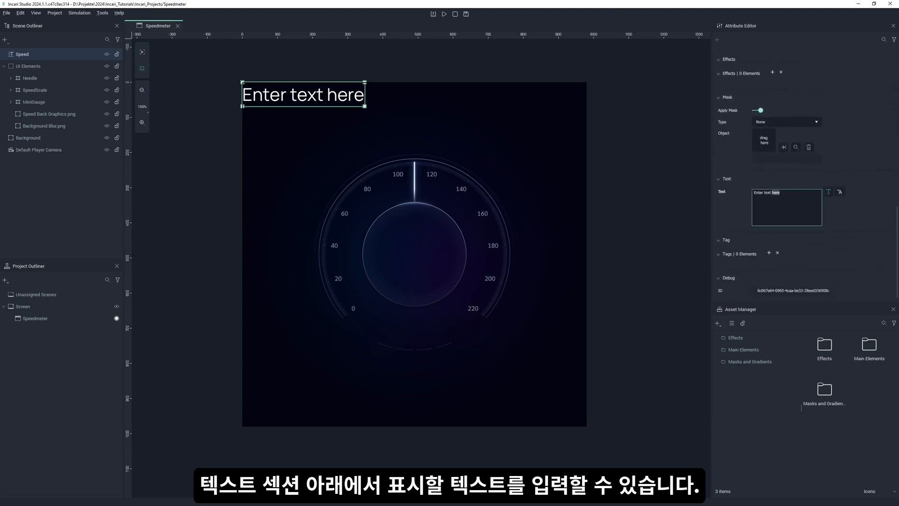
text(220)
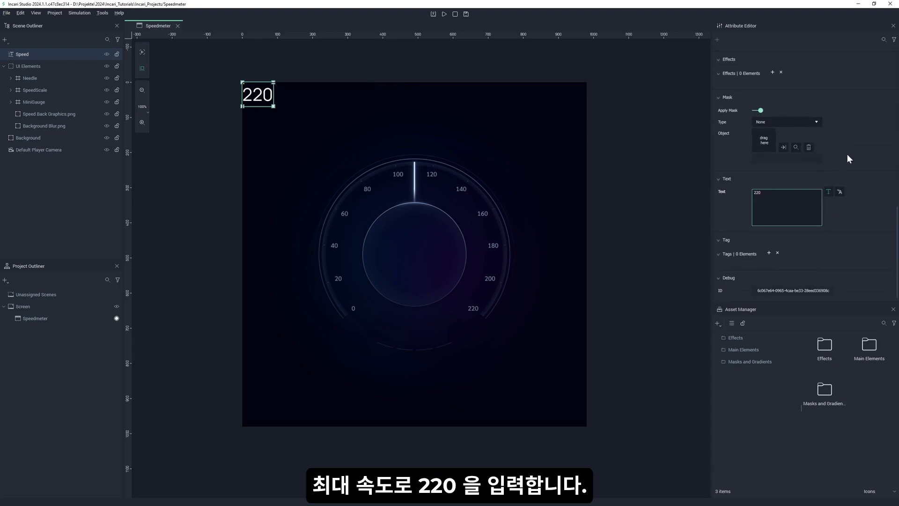
Set the fill color of the Speed text to hex D8E3F3FF.
scroll(847, 154, up, 10)
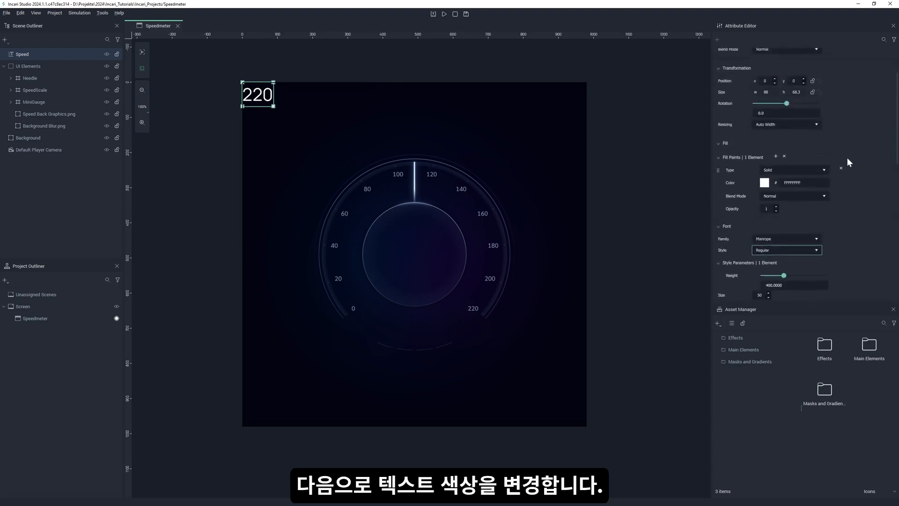
double_click(792, 182)
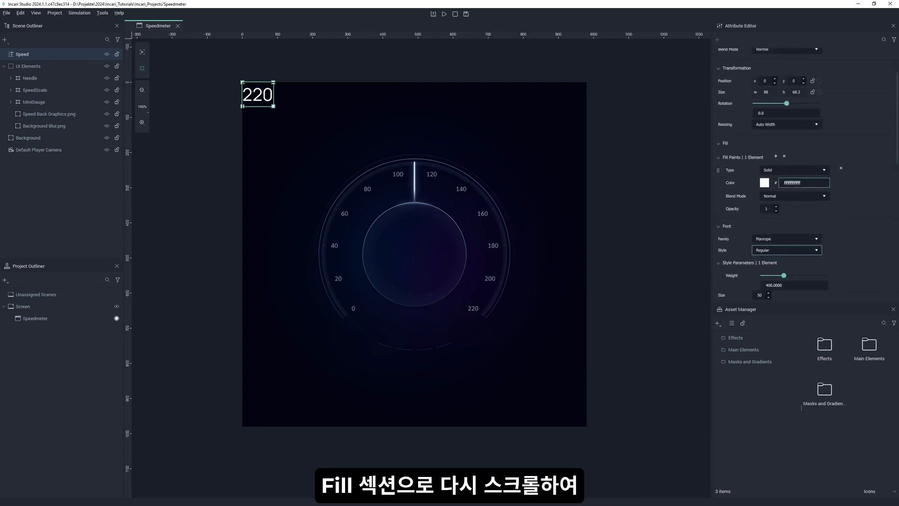
text(D)
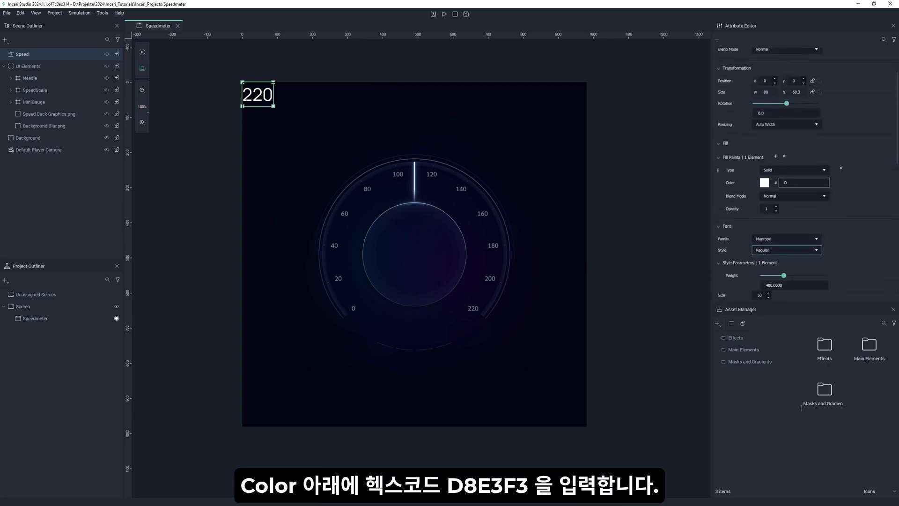
text(8E3F3FF)
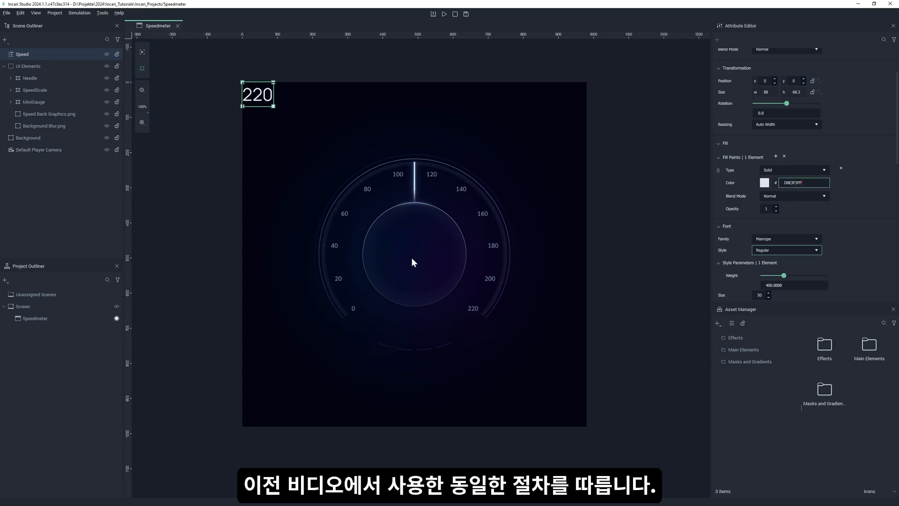
Create a frame named SpeedText and nest the Speed text object inside it.
right_click(17, 171)
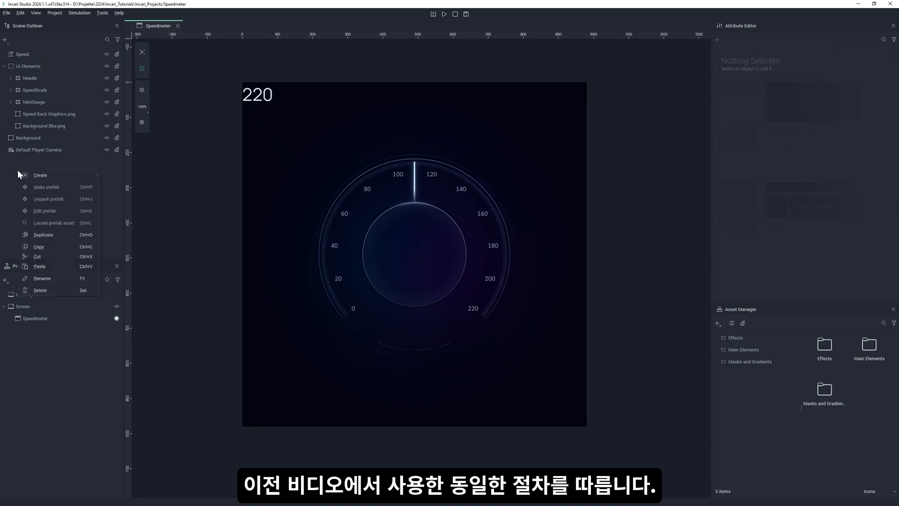
mouse_move(44, 176)
click(140, 195)
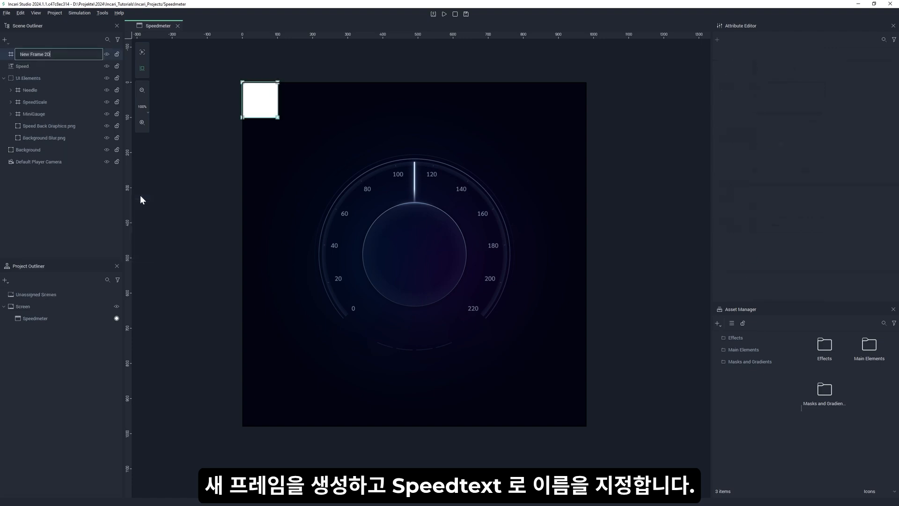
text(SpeedTe)
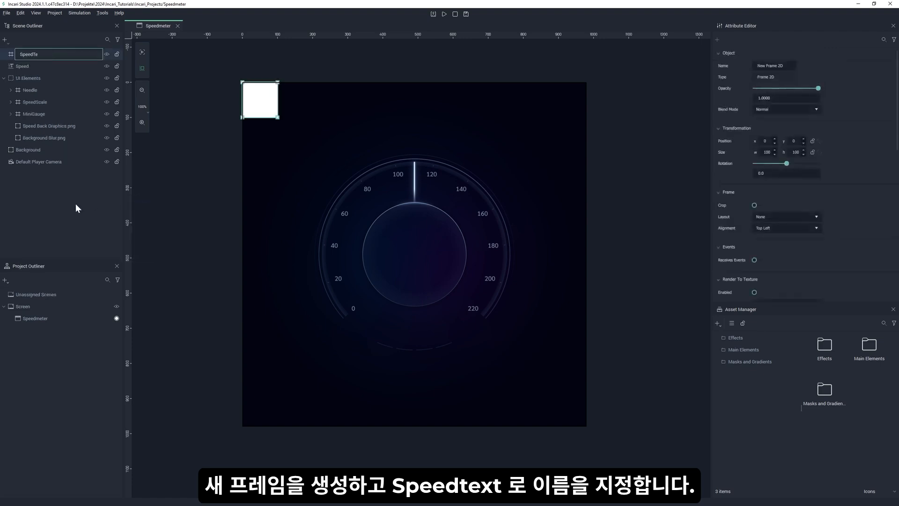
text(xt)
key(Return)
click(30, 68)
drag(30, 70, 29, 54)
Remove the SpeedText frame's fill and set its layout to Vertical.
scroll(872, 238, down, 3)
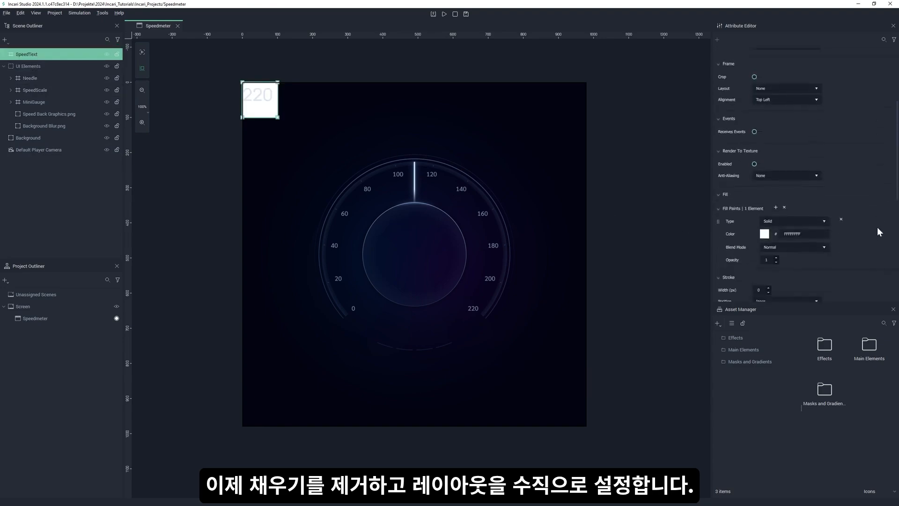
click(843, 205)
scroll(841, 206, up, 5)
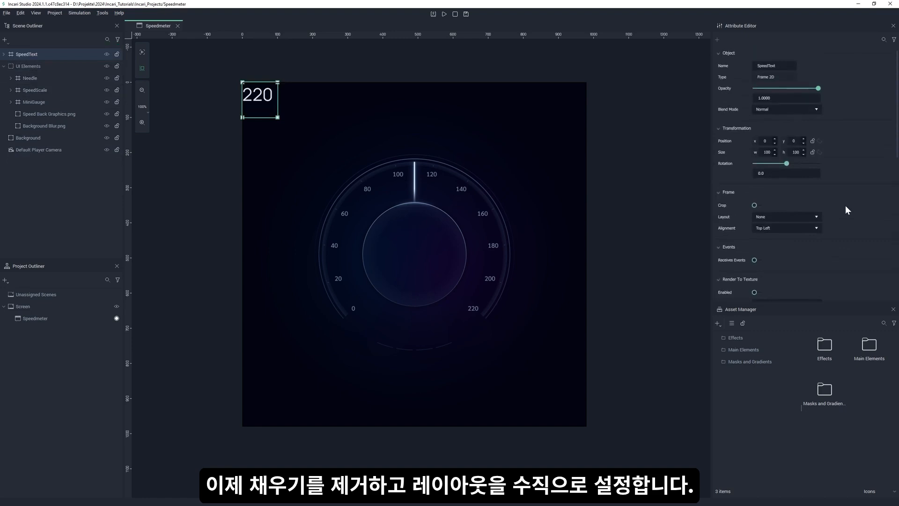
click(813, 217)
click(802, 237)
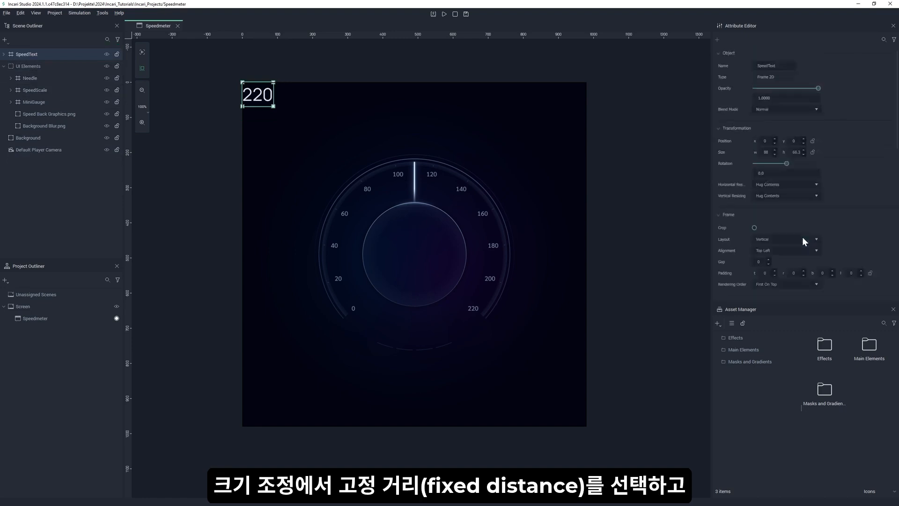
Set the SpeedText frame's horizontal and vertical resizing to Fixed Distance and its size to 980 by 980.
click(796, 184)
click(793, 203)
click(792, 196)
click(794, 217)
text(980)
key(Tab)
text(980)
key(Return)
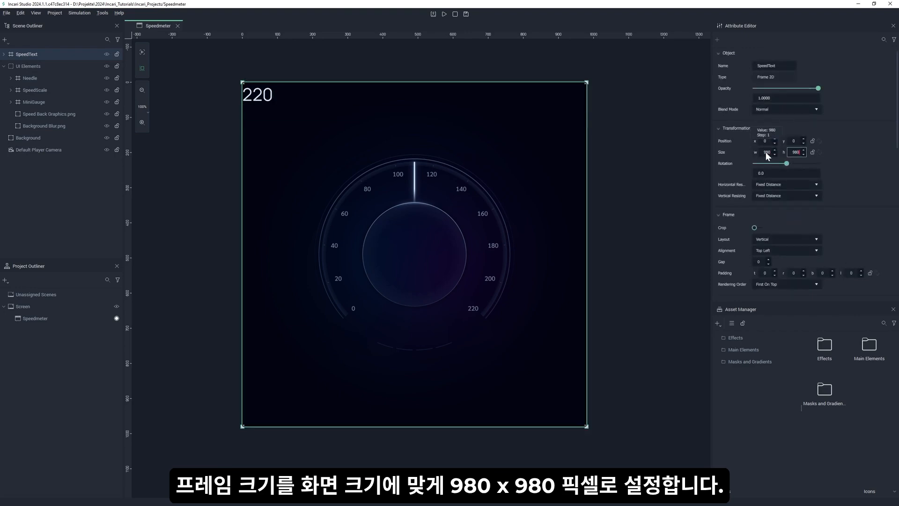
Set the SpeedText frame's alignment to Center Middle.
click(814, 250)
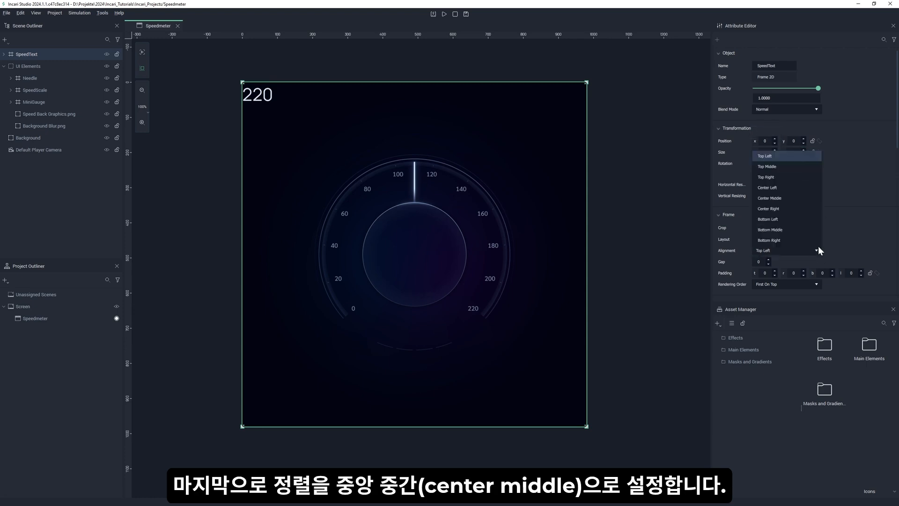
click(794, 199)
scroll(850, 218, down, 10)
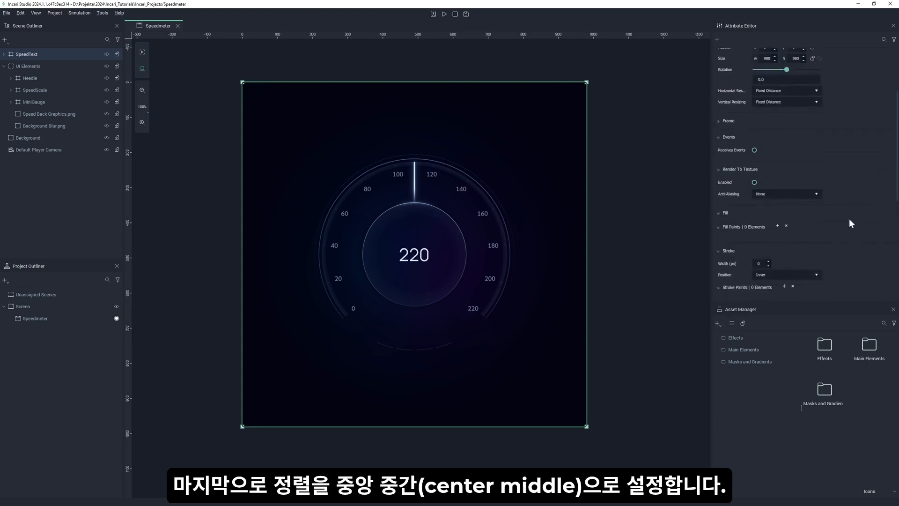
scroll(850, 218, down, 3)
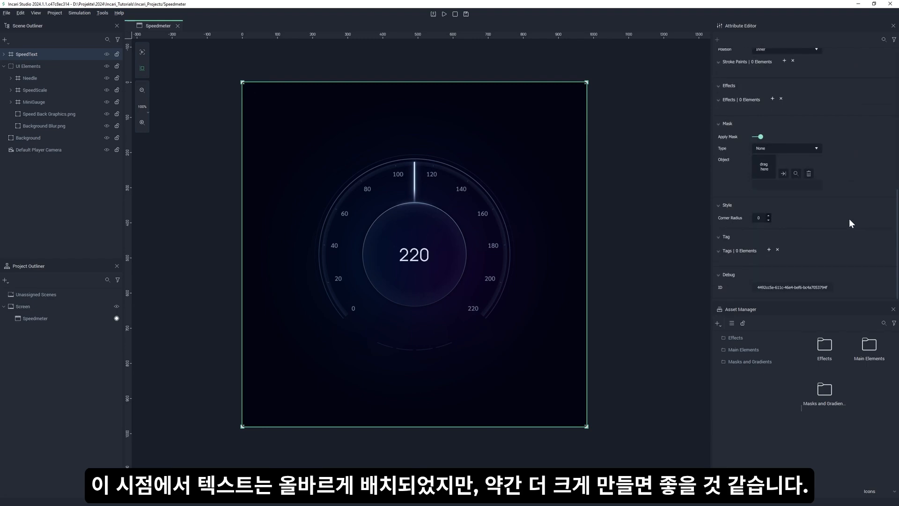
Increase the font size of the Speed text inside the SpeedText frame to 55.
click(3, 53)
click(29, 66)
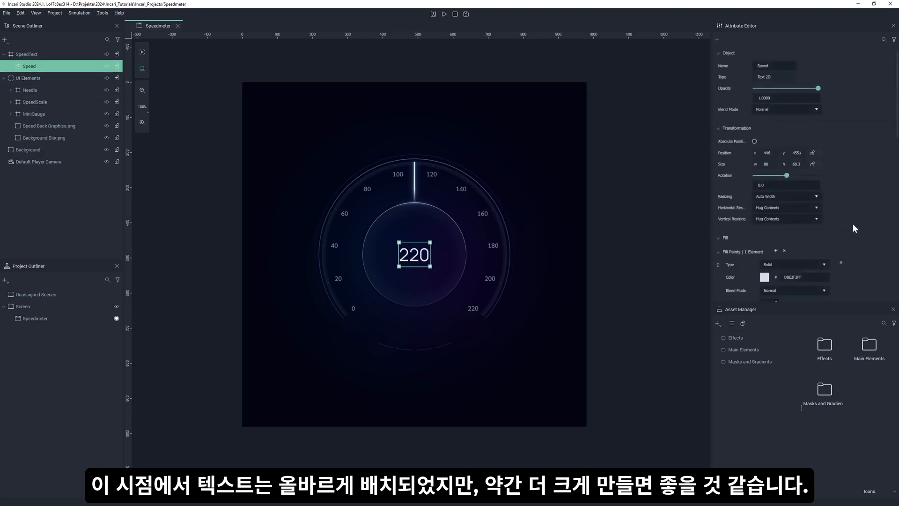
scroll(854, 223, down, 5)
scroll(855, 225, down, 1)
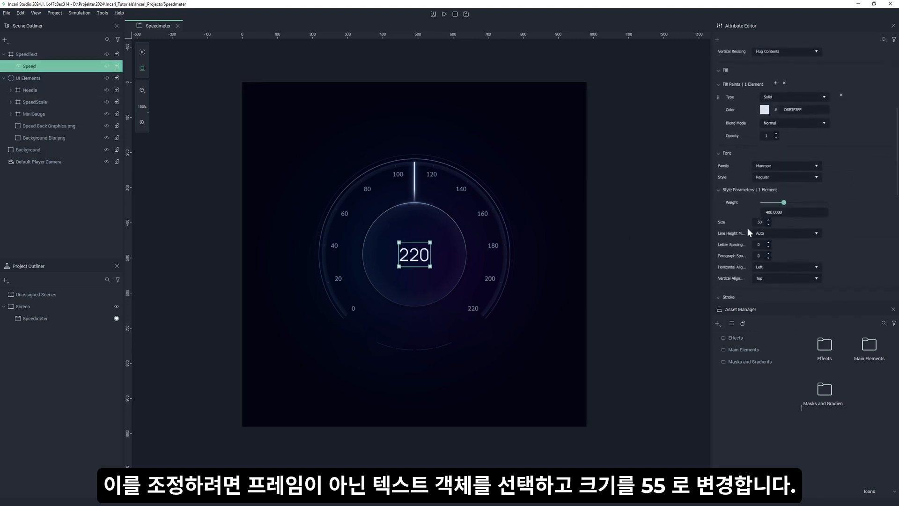
click(768, 220)
click(769, 220)
click(768, 220)
click(768, 220)
click(768, 220)
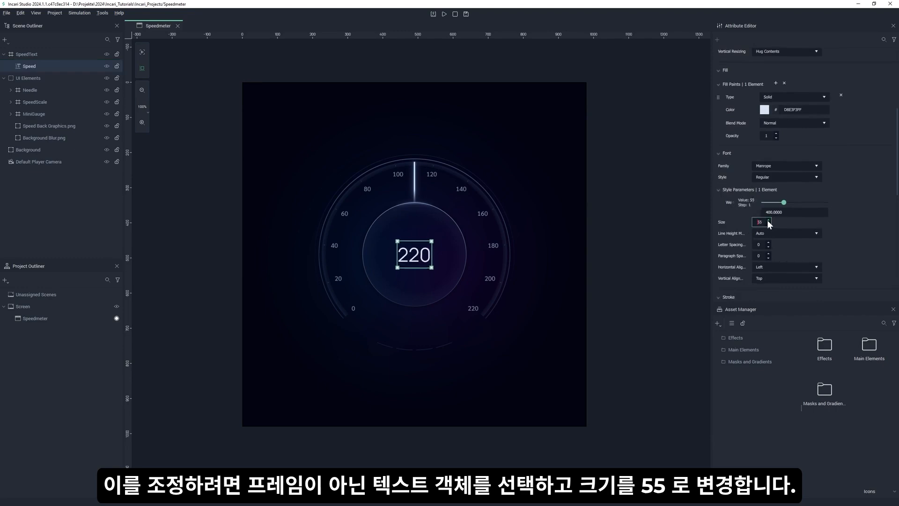
click(86, 200)
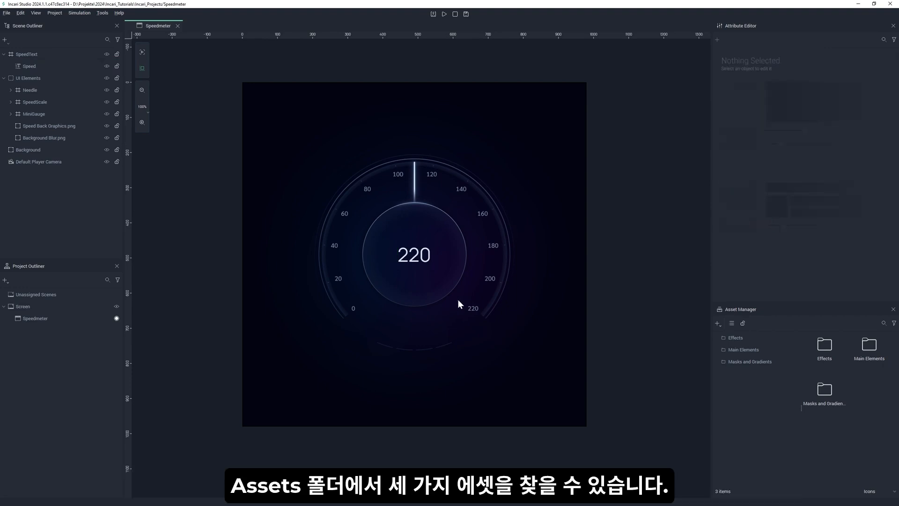
Add Gradient.png from the Masks and Gradients asset folder to the scene.
click(739, 361)
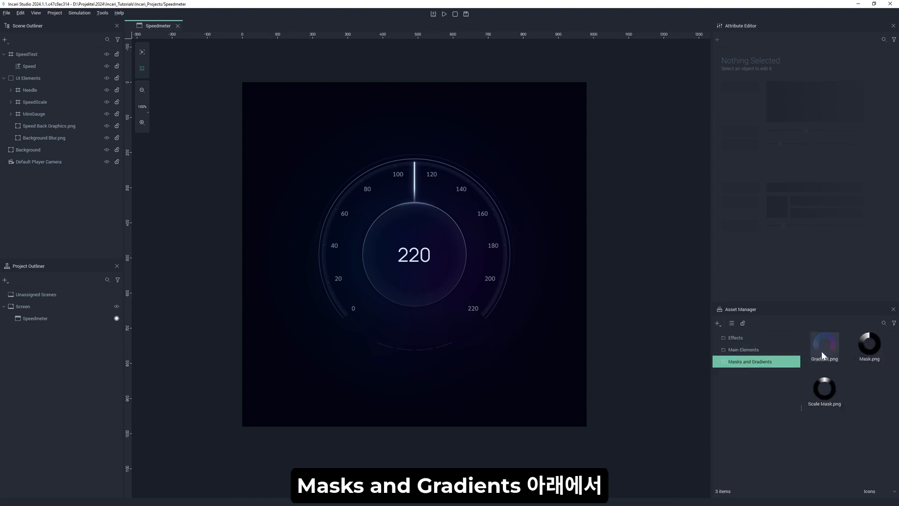
drag(824, 348, 454, 243)
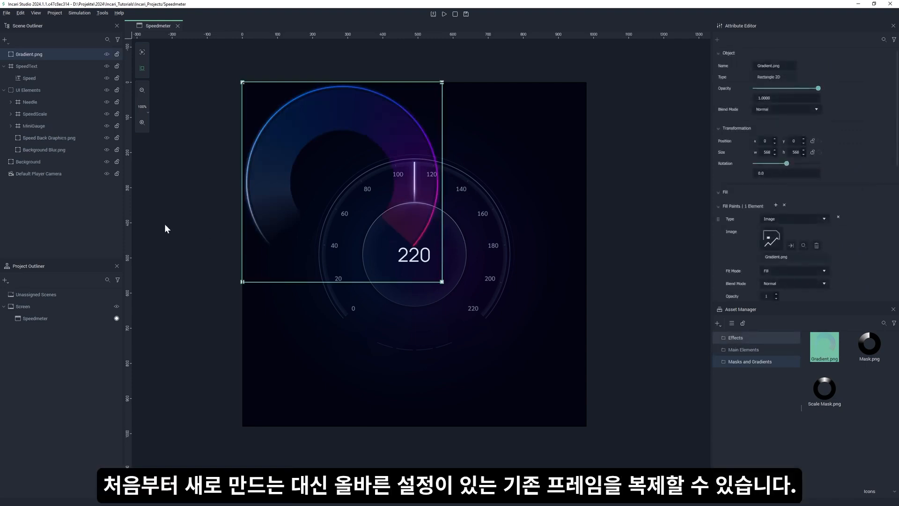
Duplicate the SpeedText frame together with its text object.
click(22, 66)
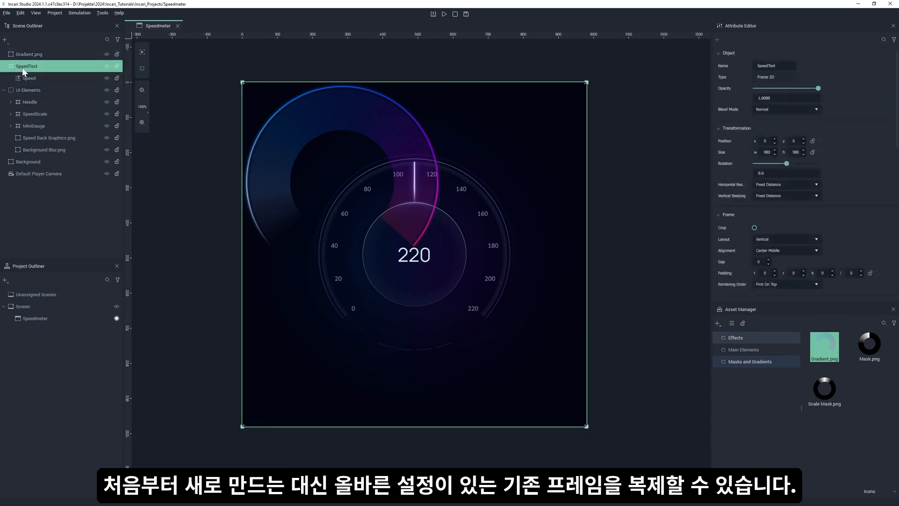
right_click(22, 67)
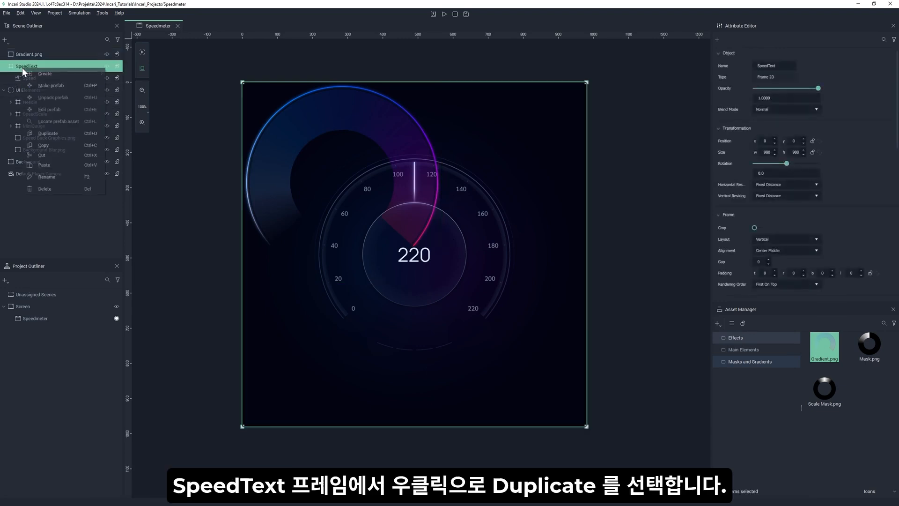
click(73, 136)
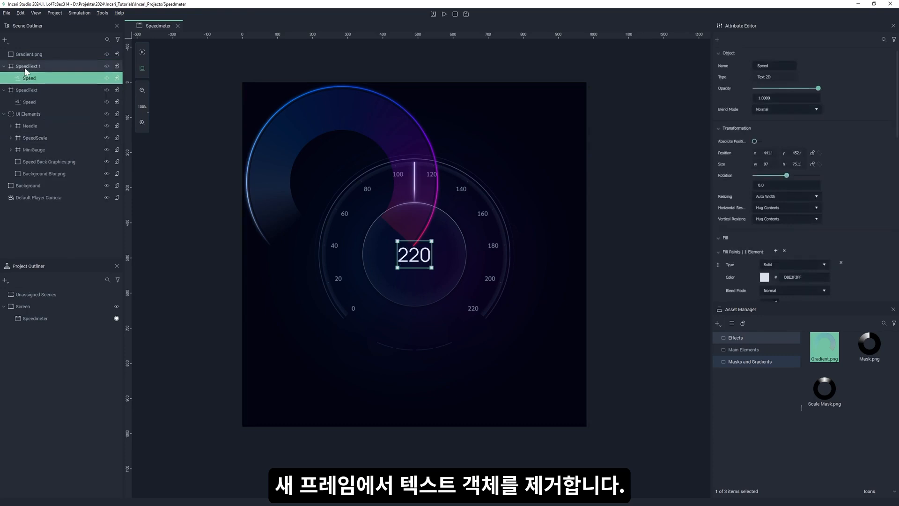
Delete the Speed text from the SpeedText 1 frame and duplicate the emptied frame twice.
key(Delete)
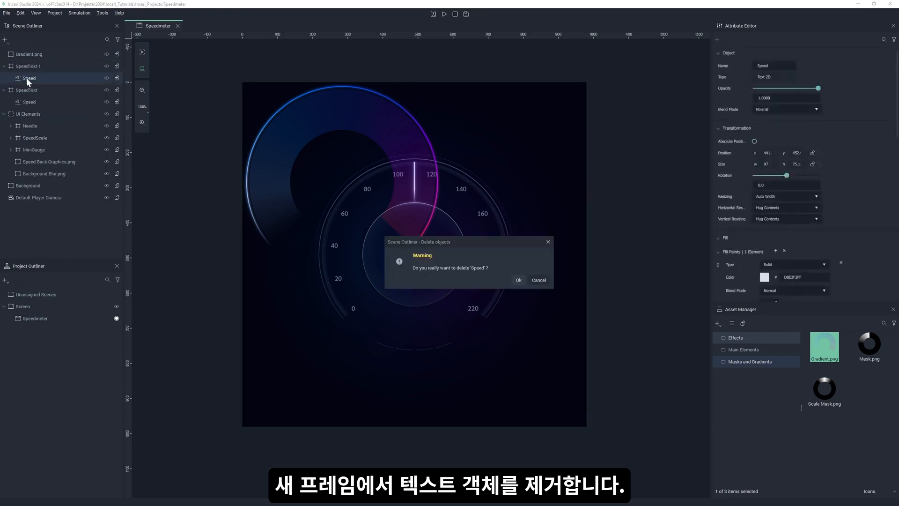
key(Return)
click(26, 67)
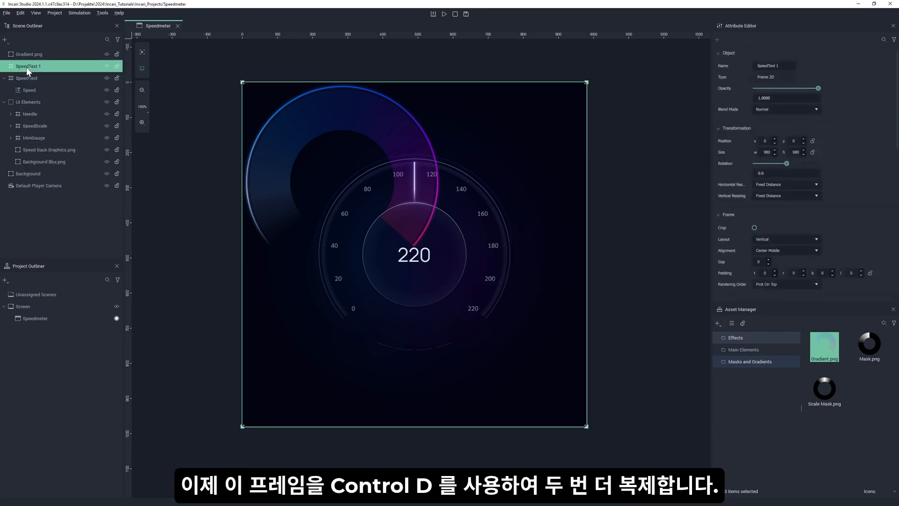
key(ctrl+d)
key(ctrl+d)
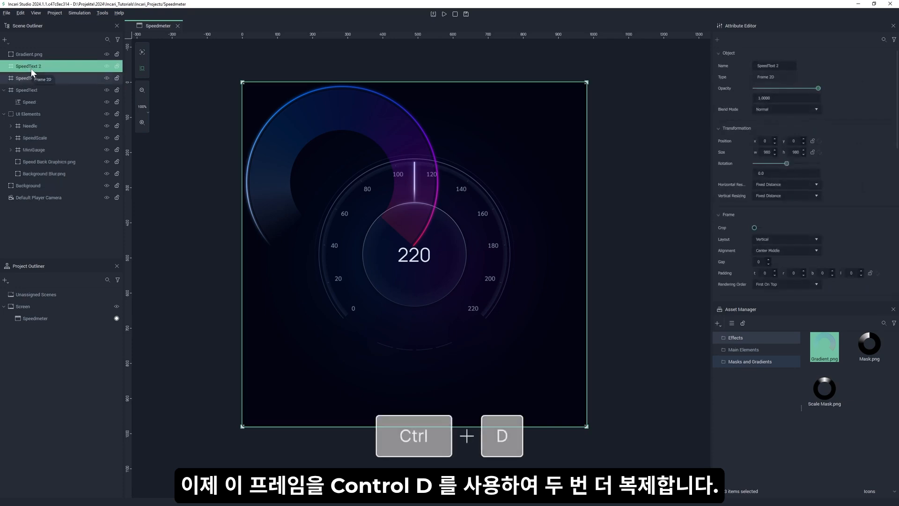
Rename the SpeedText 1 frame as Gradient and the SpeedText 2 frame as Mask_Gradient.
click(31, 89)
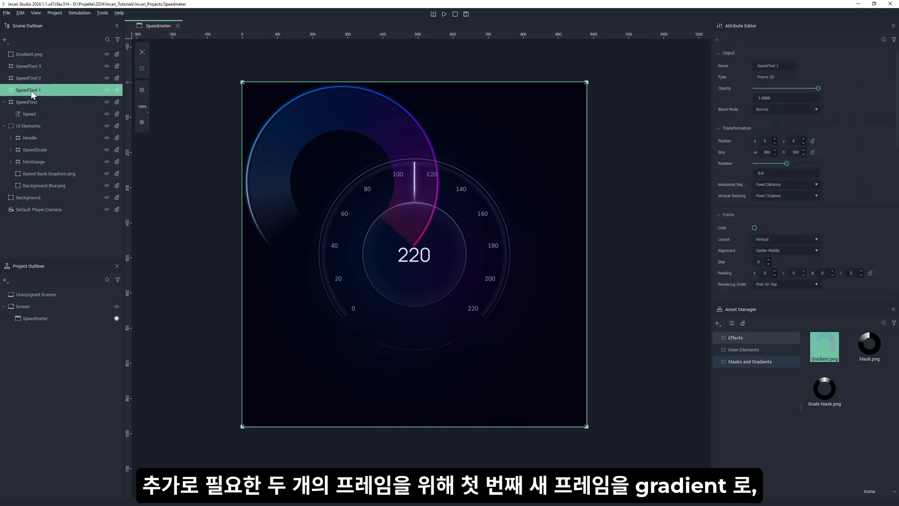
double_click(30, 90)
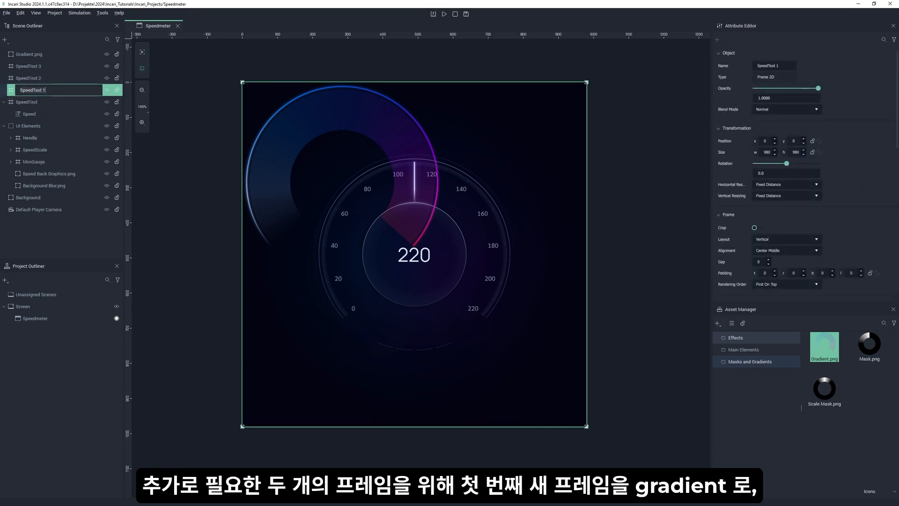
text(Gradient)
key(Return)
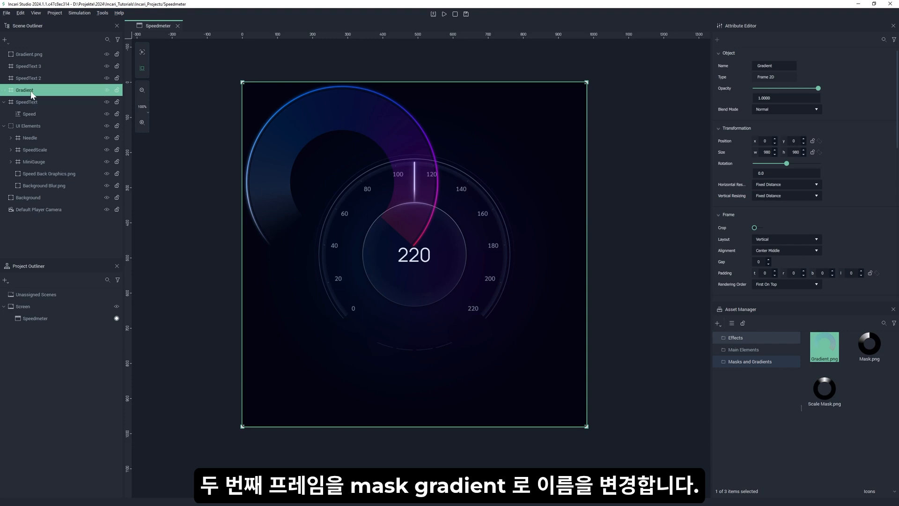
double_click(26, 78)
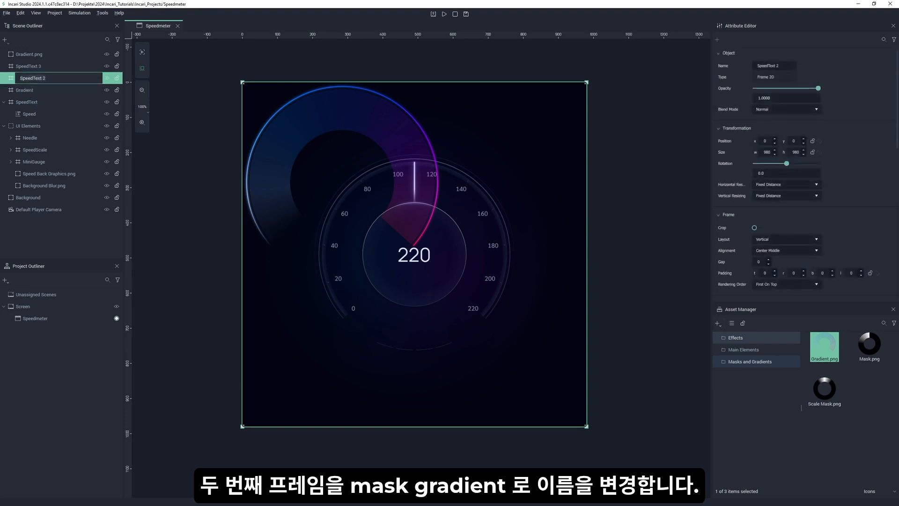
text(Mask_Gradient)
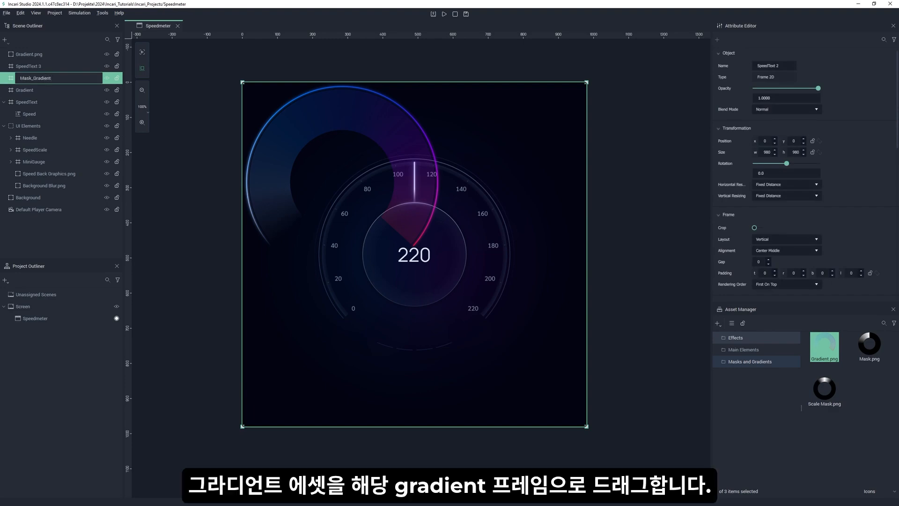
key(Return)
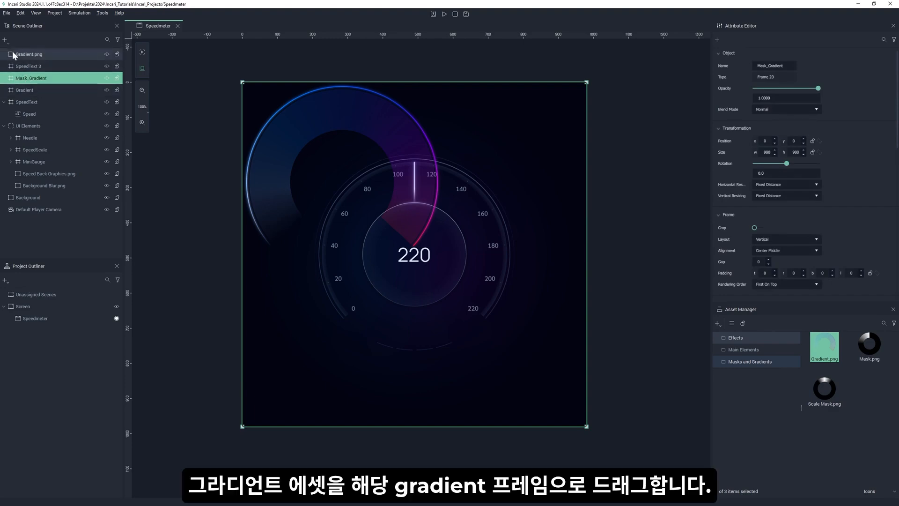
Move the Gradient.png object into the Gradient frame.
click(24, 57)
drag(24, 57, 24, 91)
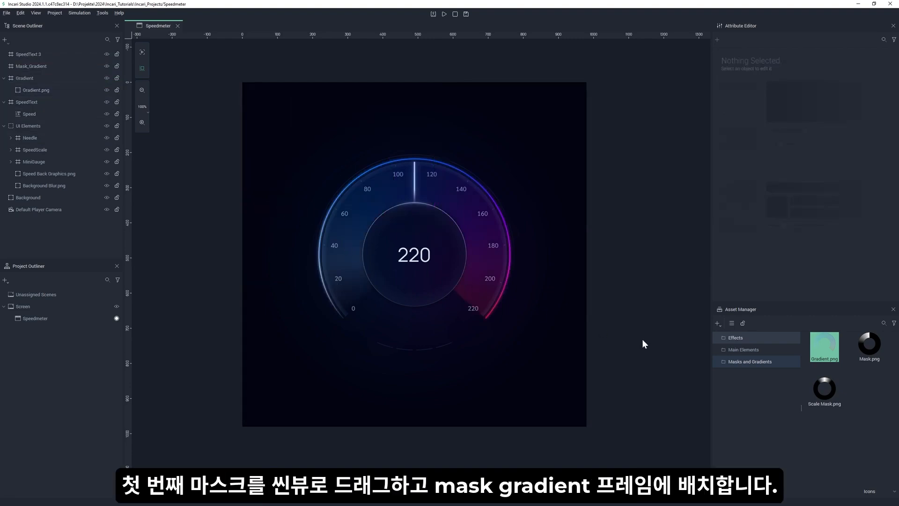
Add Mask.png from the Masks and Gradients assets to the scene and nest it inside the Mask_Gradient frame.
click(869, 346)
drag(869, 346, 431, 239)
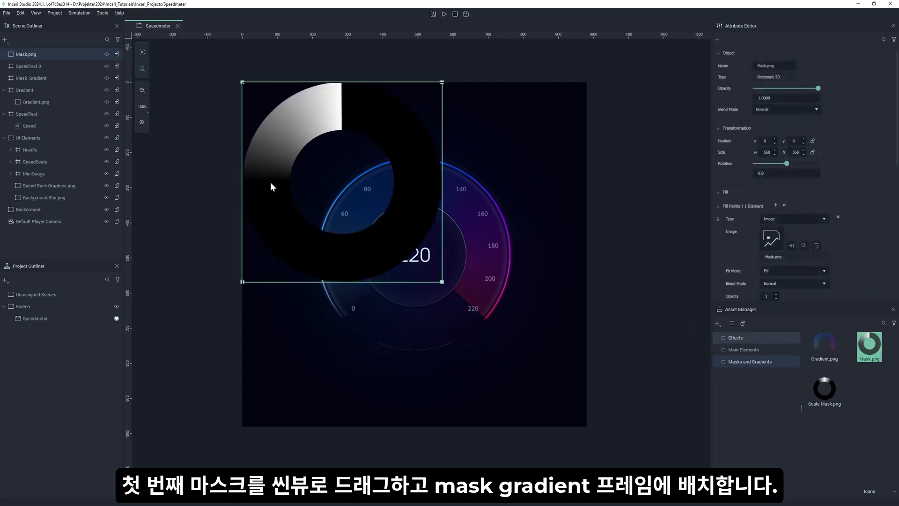
drag(27, 55, 33, 79)
click(4, 66)
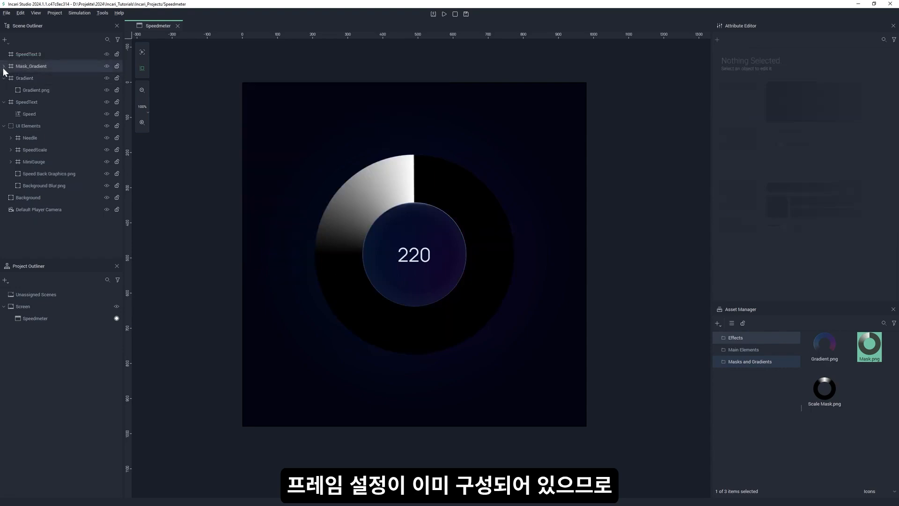
Hide the Mask_Gradient frame to check the gradient's alignment beneath the mask, and show the frame again.
click(32, 102)
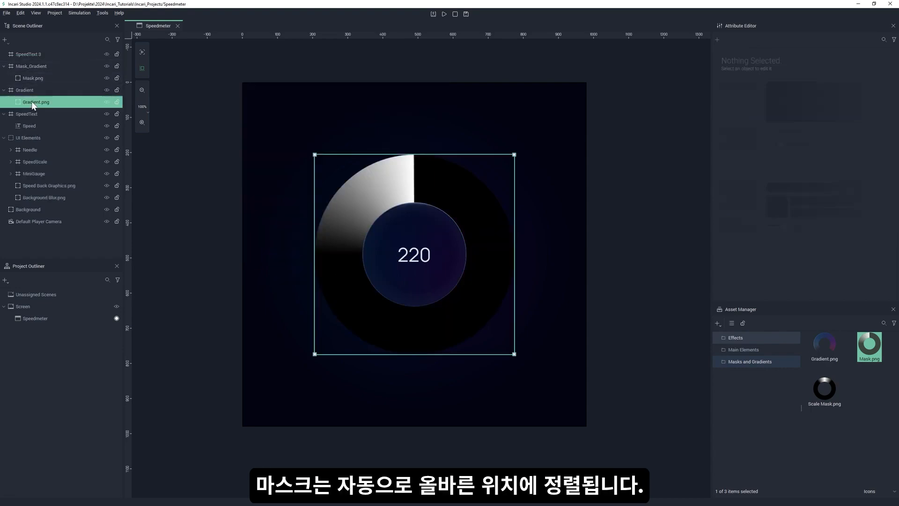
click(105, 66)
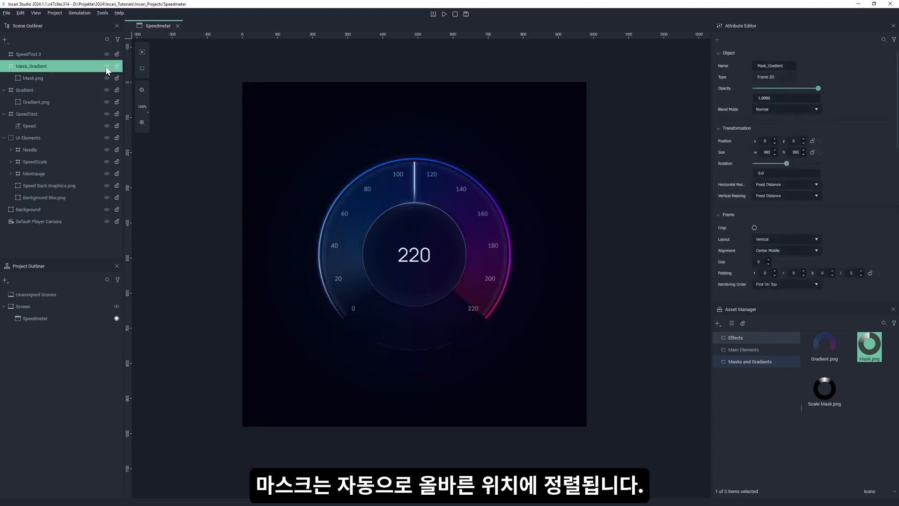
click(106, 67)
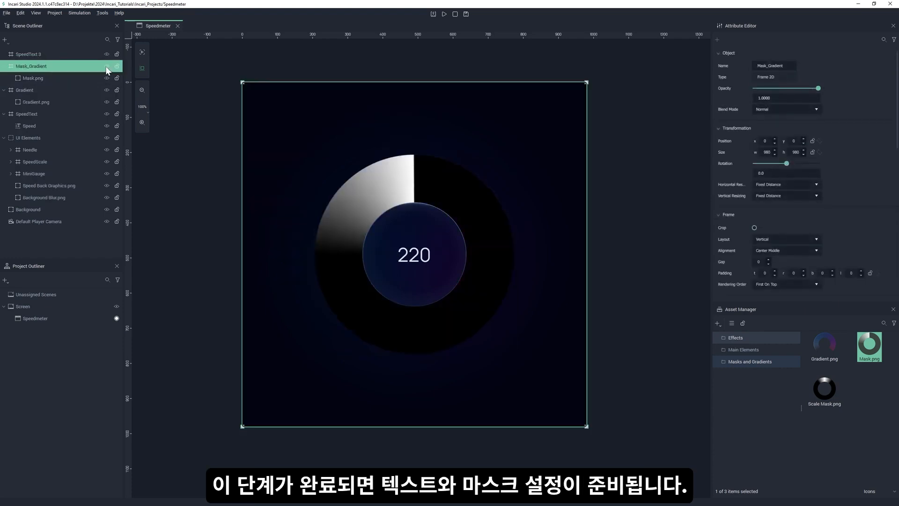
Assign Mask.png from the Mask_Gradient frame as the mask object of Gradient.png.
click(52, 103)
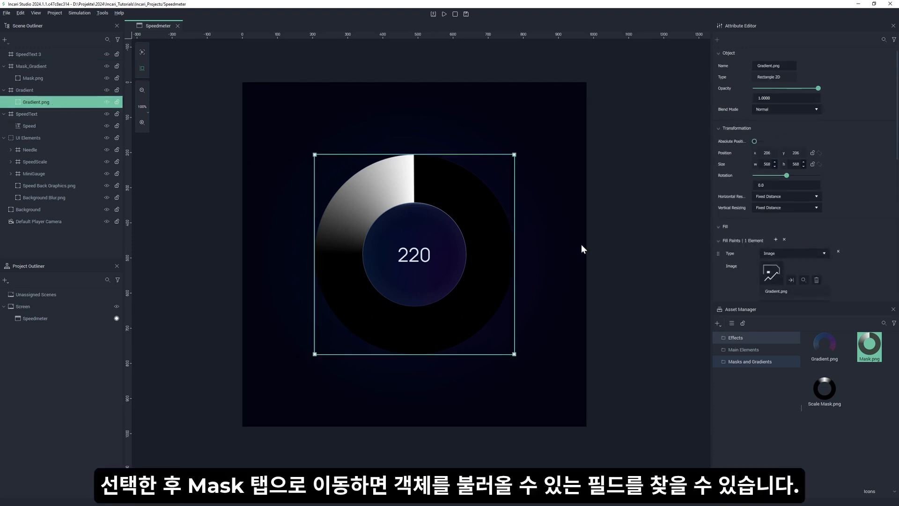
scroll(850, 225, down, 10)
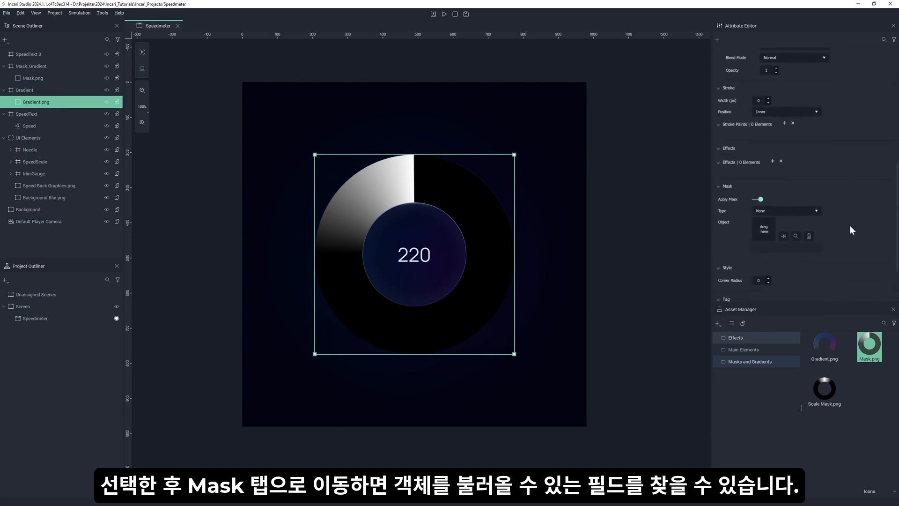
click(764, 229)
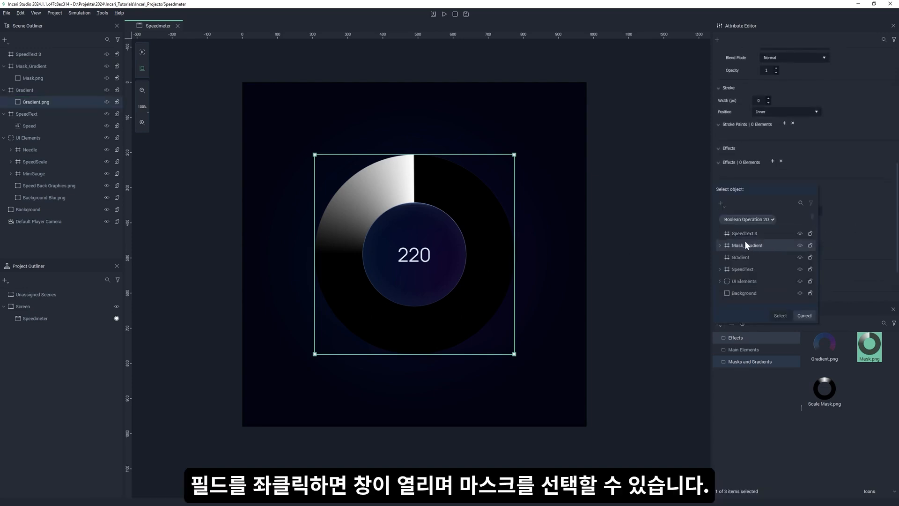
click(720, 246)
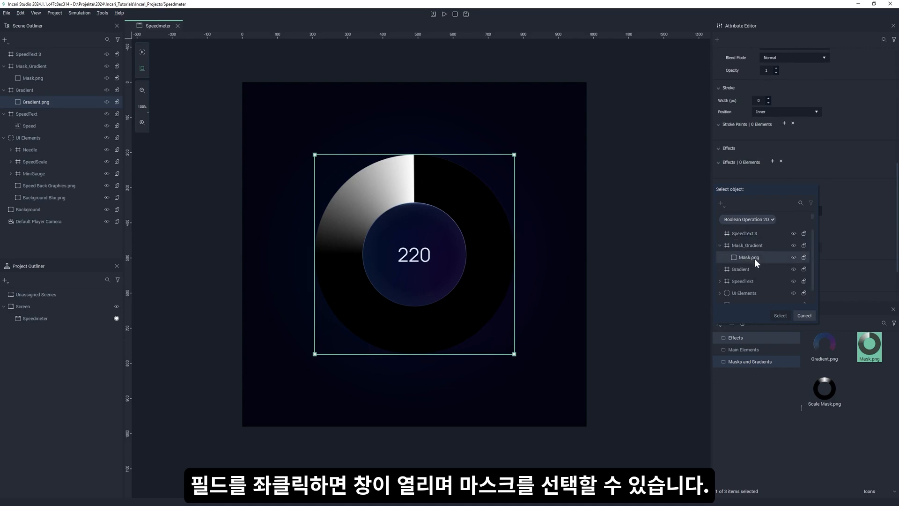
click(755, 260)
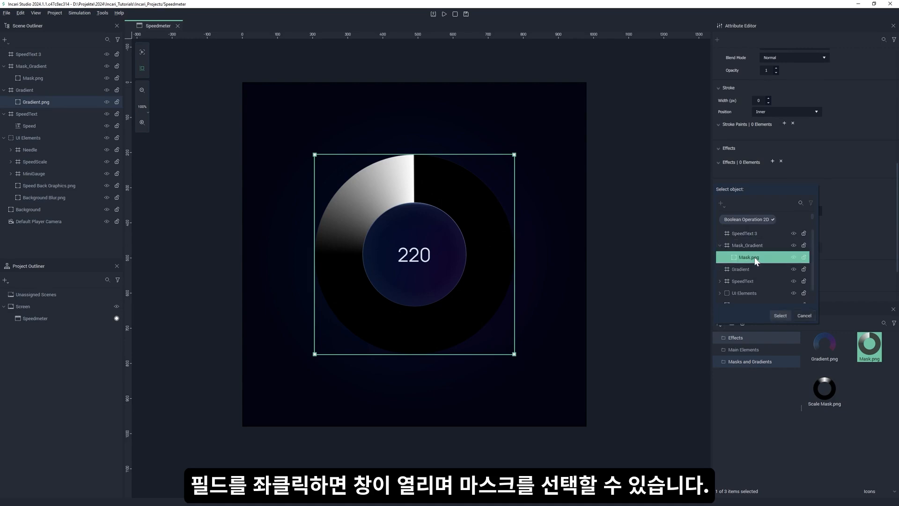
click(781, 316)
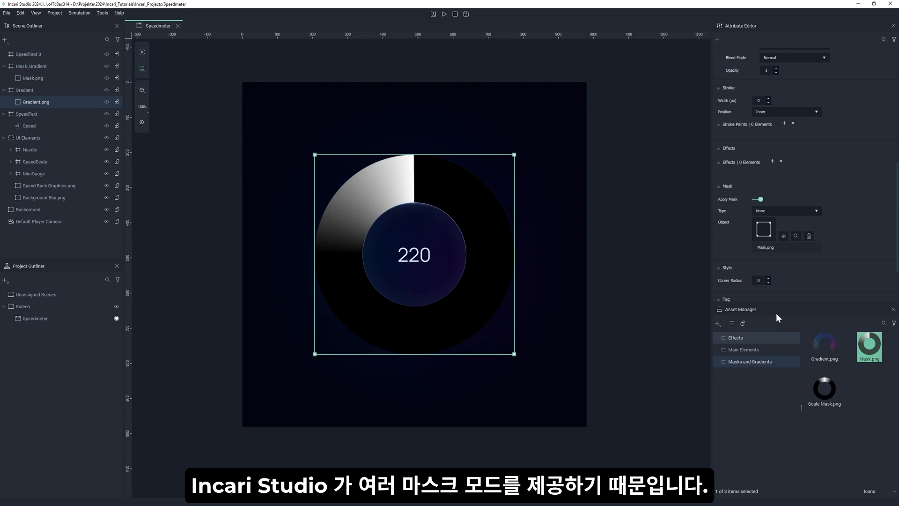
Set the mask type of the Mask.png object to Luminance.
click(57, 79)
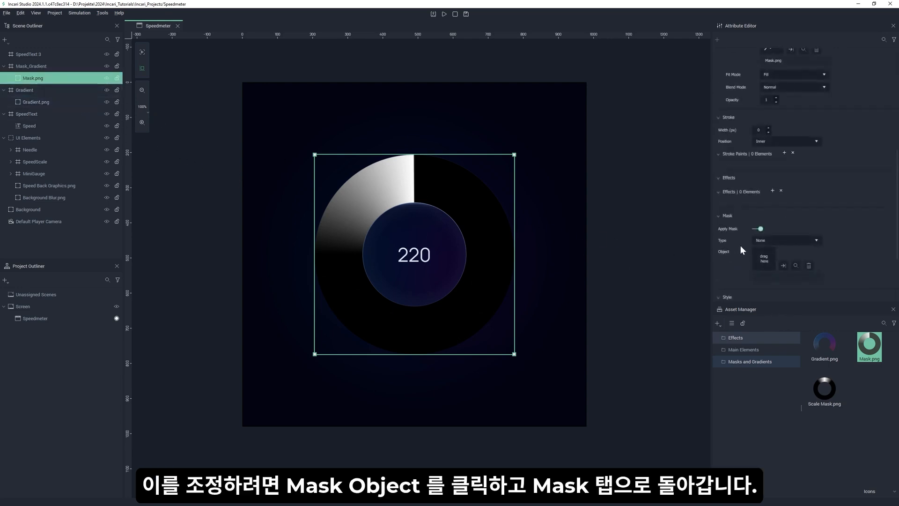
click(781, 241)
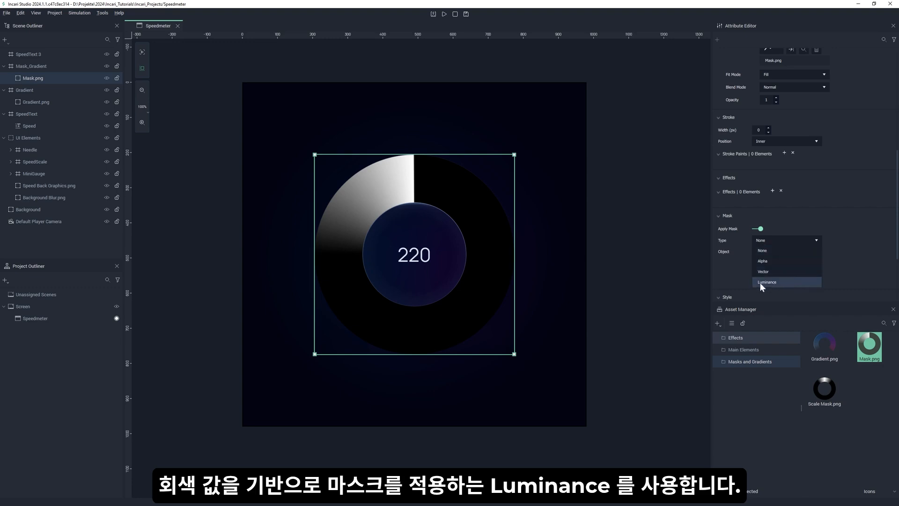
click(782, 283)
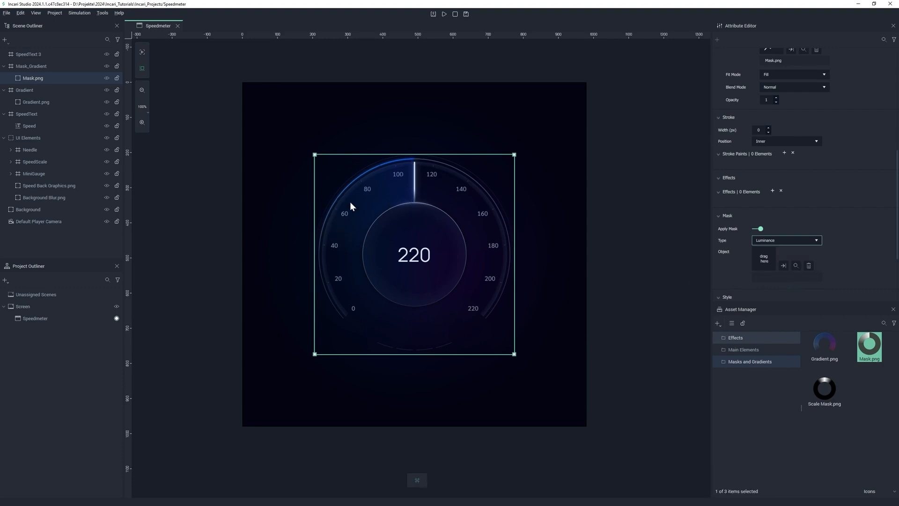
Add Scale Mask.png from the Masks and Gradients assets to the scene and nest it inside the SpeedText 3 frame.
click(3, 66)
click(4, 77)
click(4, 89)
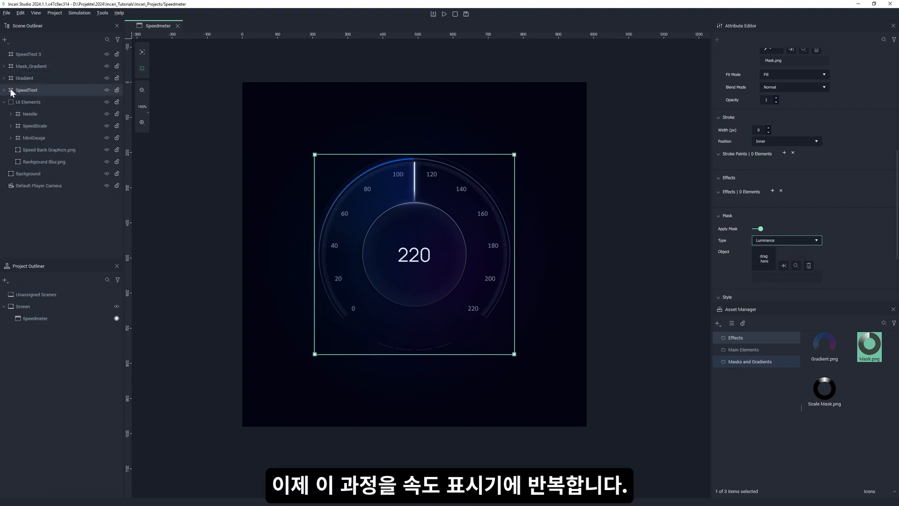
drag(824, 389, 404, 211)
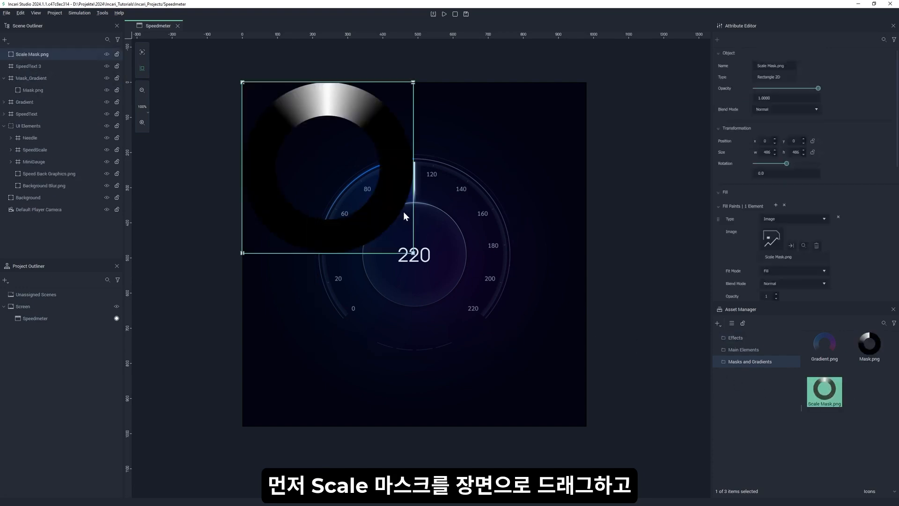
drag(31, 54, 31, 69)
click(4, 55)
Rename the SpeedText 3 frame as Mask_Scale.
double_click(27, 55)
text(Mask_Scale)
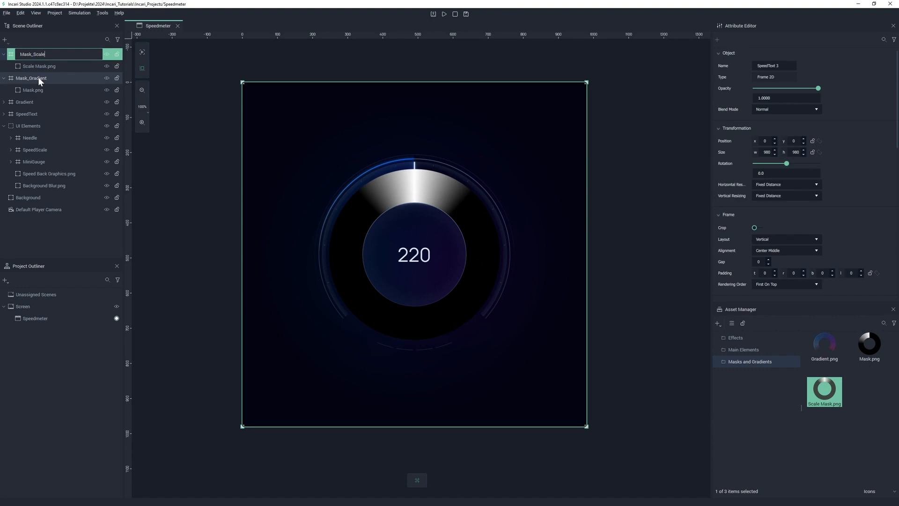
key(Return)
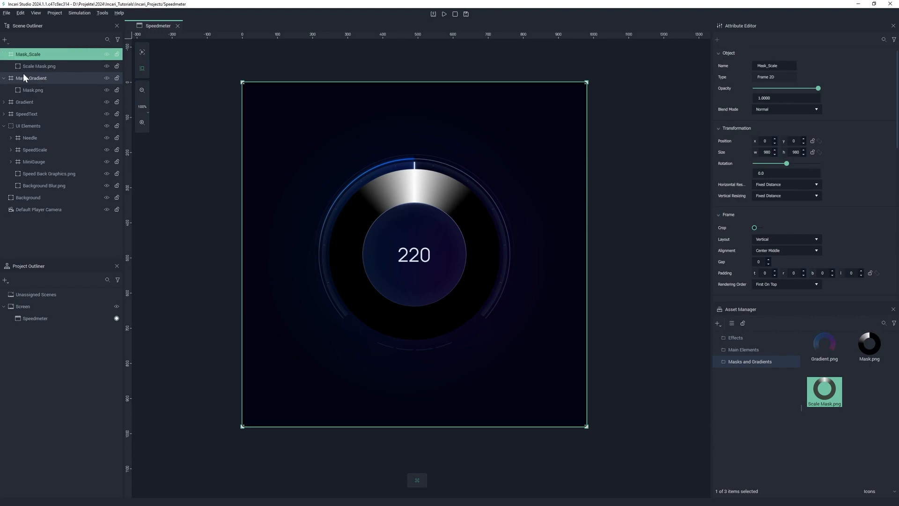
Assign Scale Mask.png from the Mask_Scale frame as the mask object of Speed Scale.png in the SpeedScale group.
click(10, 149)
click(46, 162)
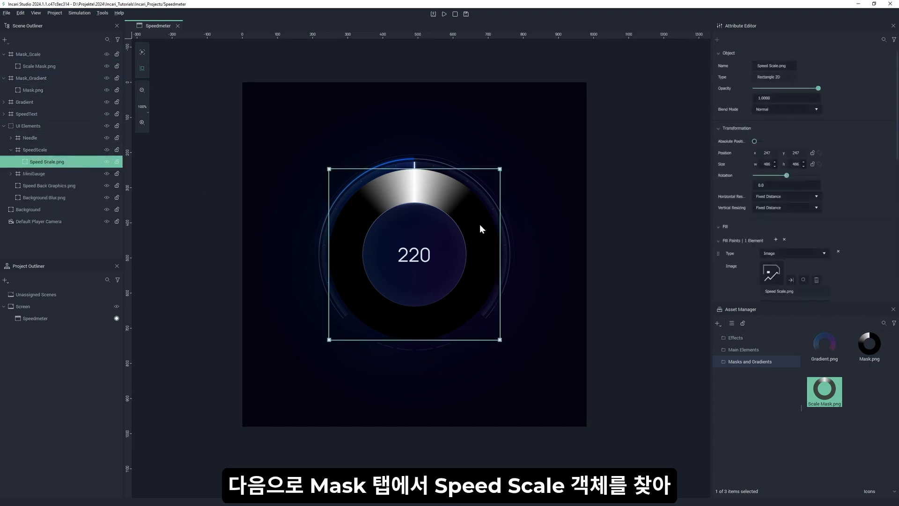
scroll(815, 223, down, 10)
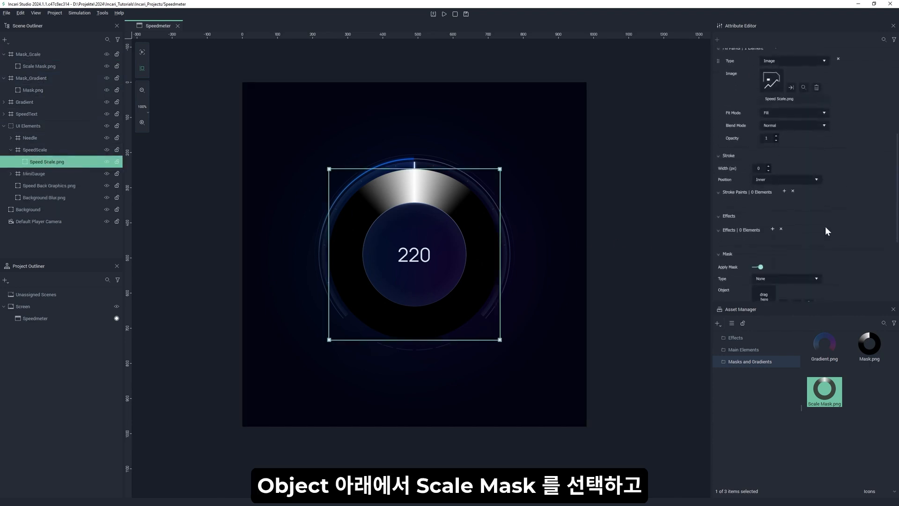
scroll(826, 227, down, 2)
click(772, 173)
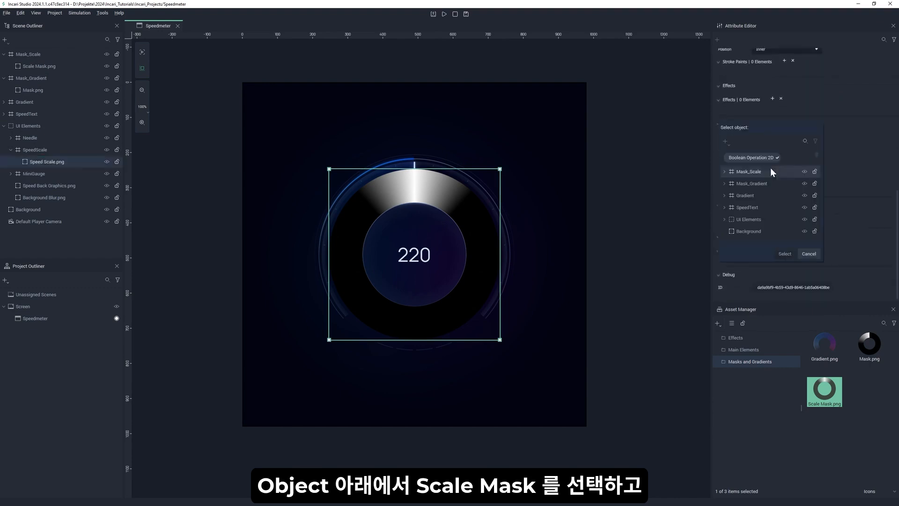
click(724, 172)
click(751, 184)
click(785, 253)
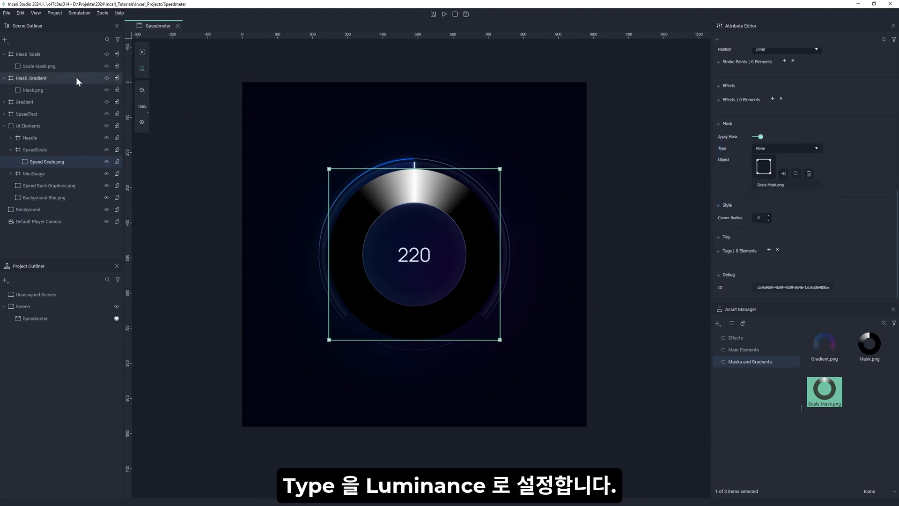
Set the mask type of the Scale Mask.png object to Luminance.
click(39, 66)
scroll(835, 224, down, 3)
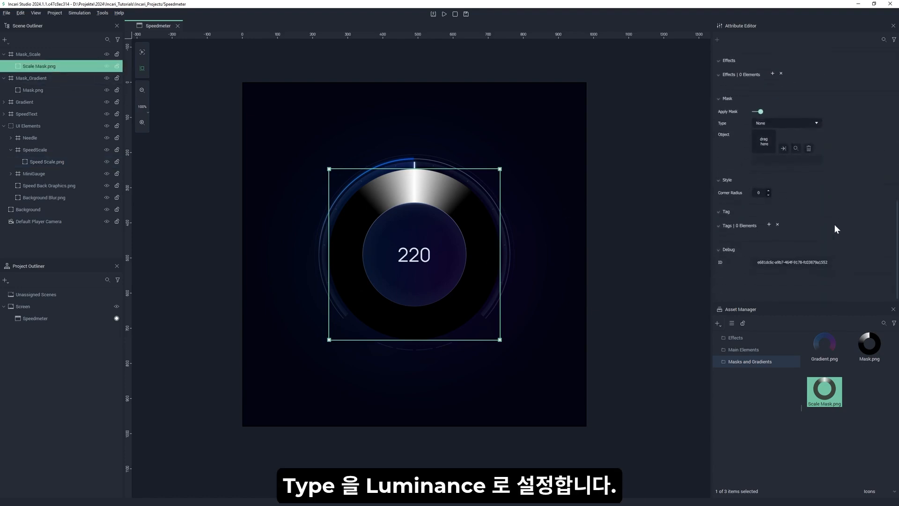
click(814, 148)
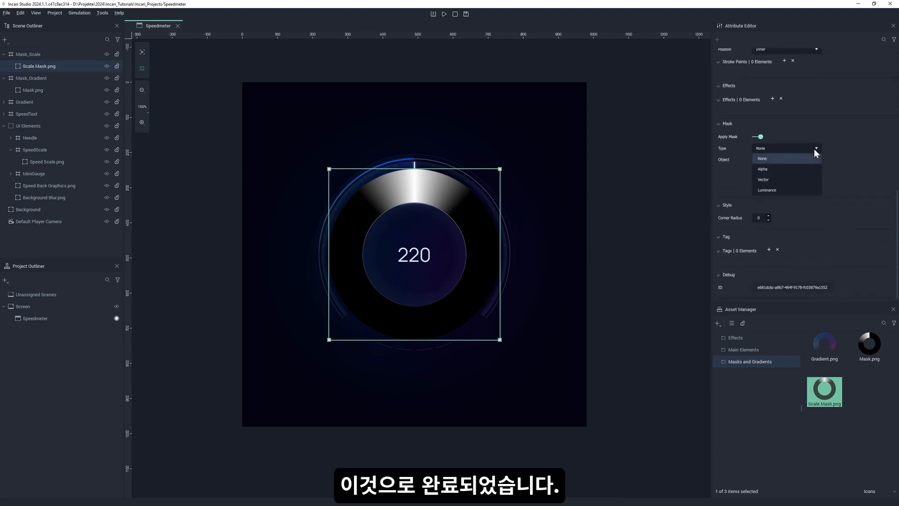
click(795, 191)
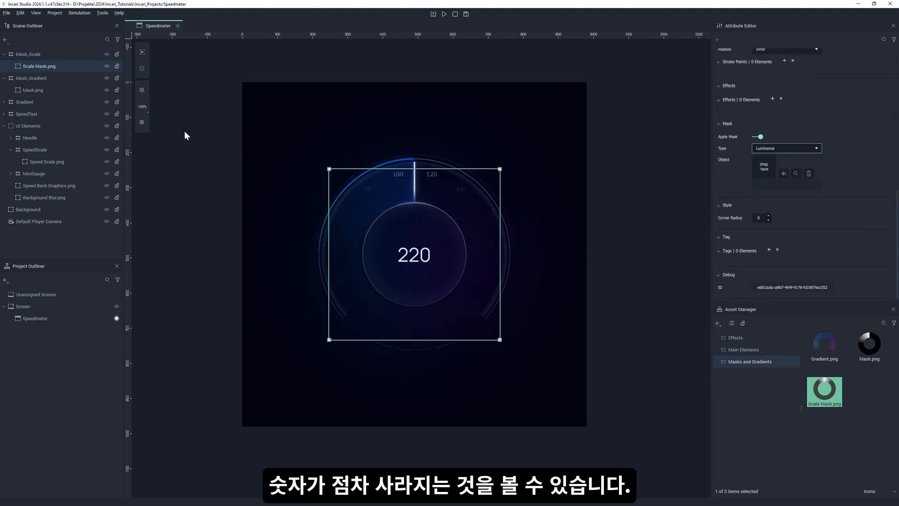
Collapse the Mask_Scale and Mask_Gradient frames in the scene hierarchy.
click(44, 67)
click(41, 56)
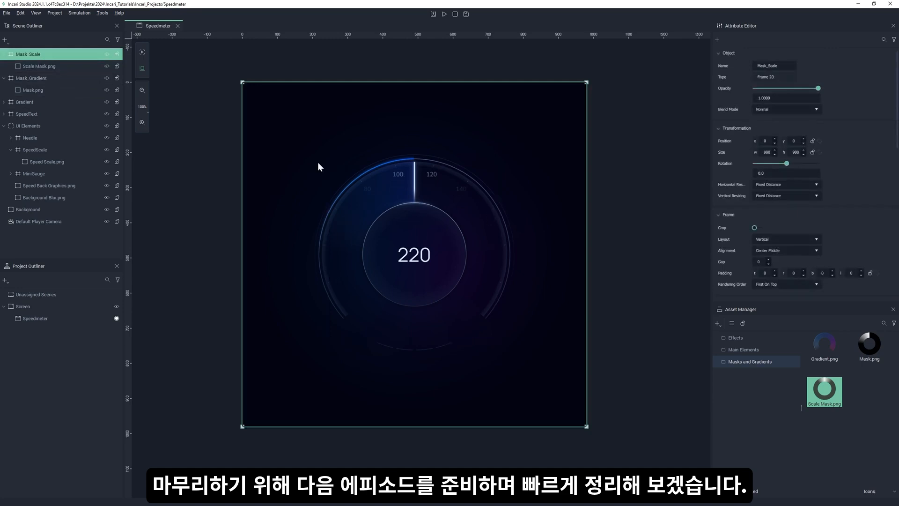
click(3, 55)
click(4, 66)
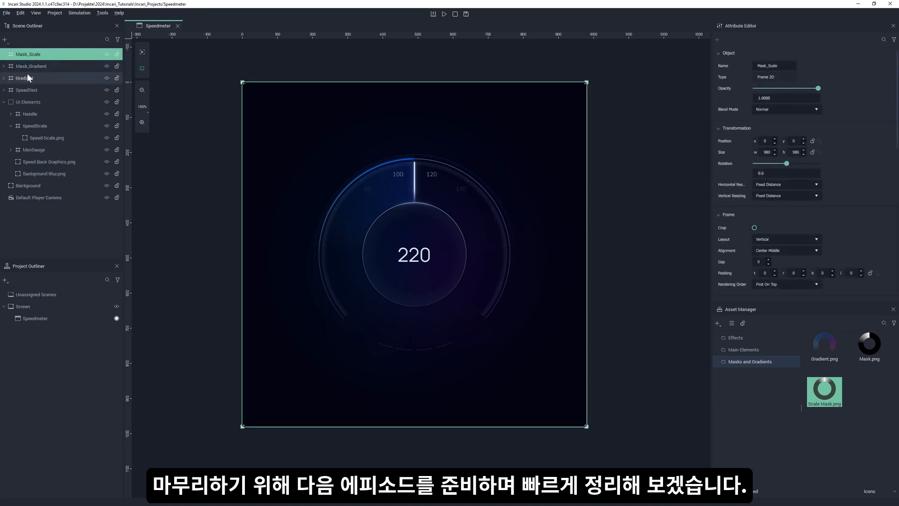
Create a new frame at the root of the scene and name it RotatingObjects.
right_click(44, 214)
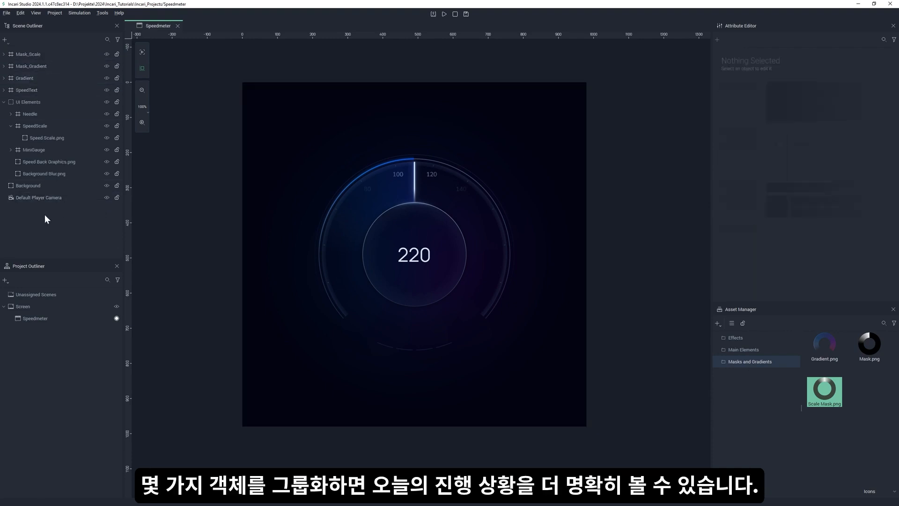
mouse_move(79, 221)
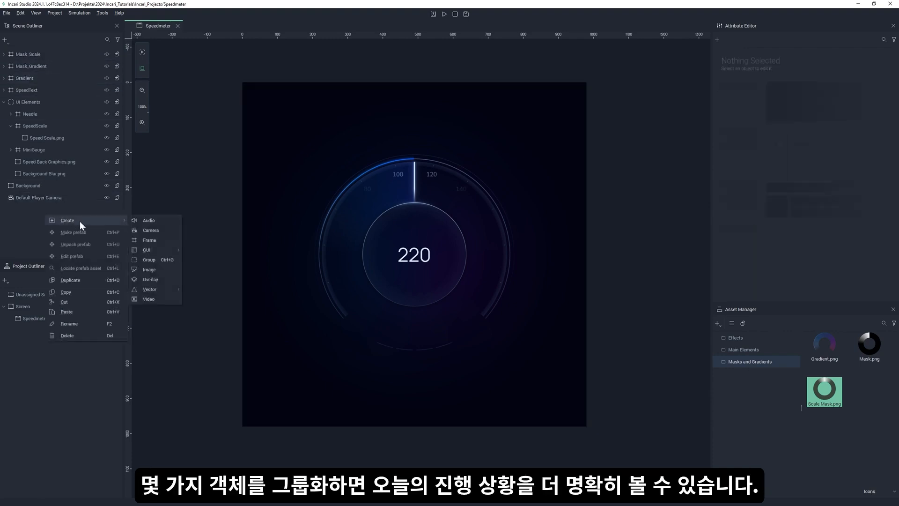
click(159, 241)
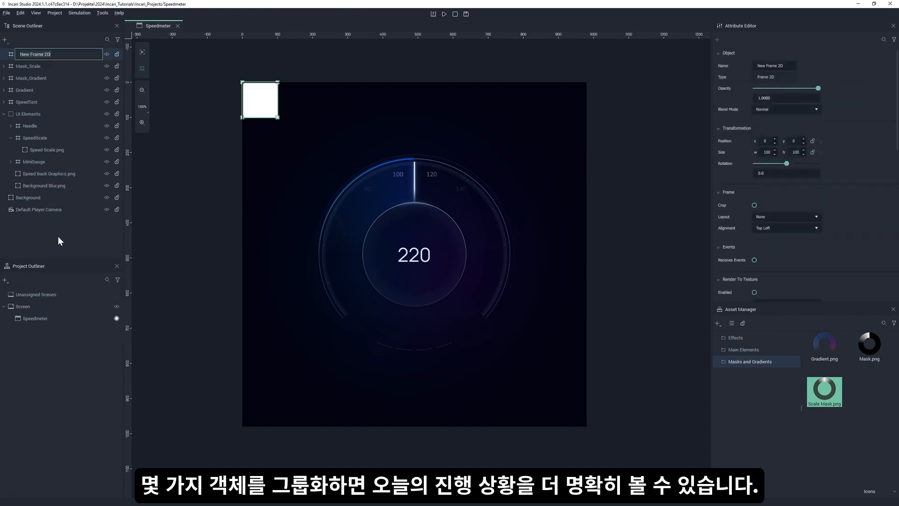
text(RotatingObjects)
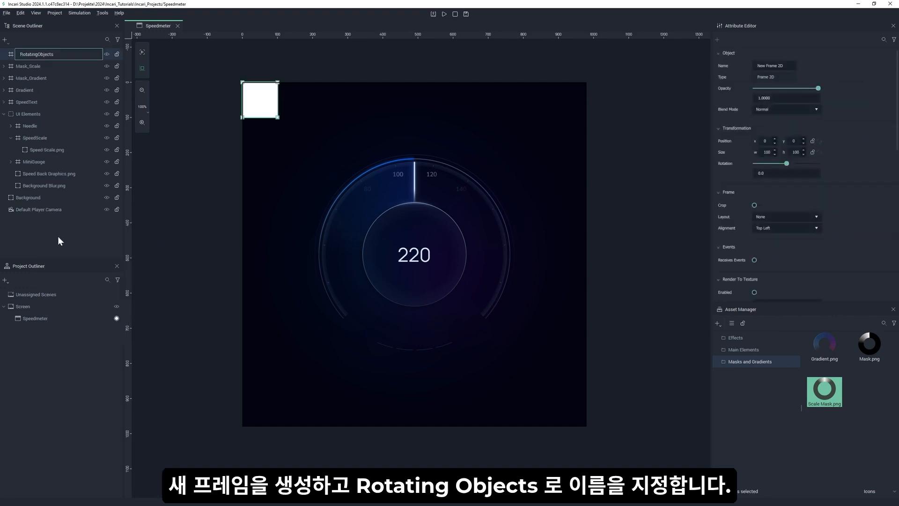
key(Return)
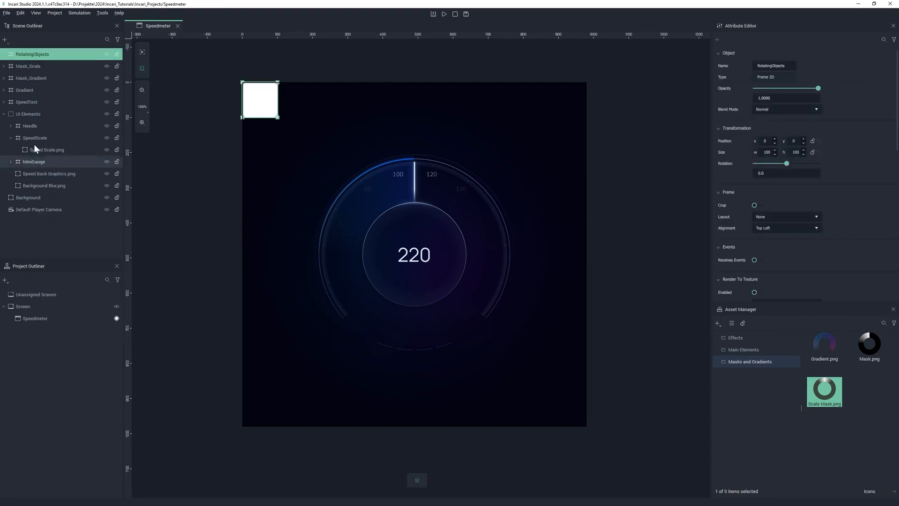
Nest the Mask_Scale, Mask_Gradient and Needle frames inside the RotatingObjects frame.
click(25, 67)
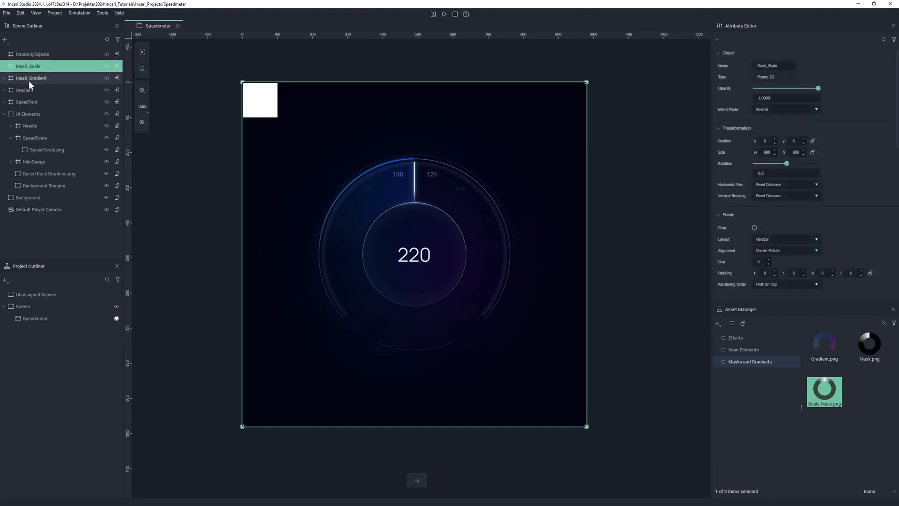
ctrl+click(35, 80)
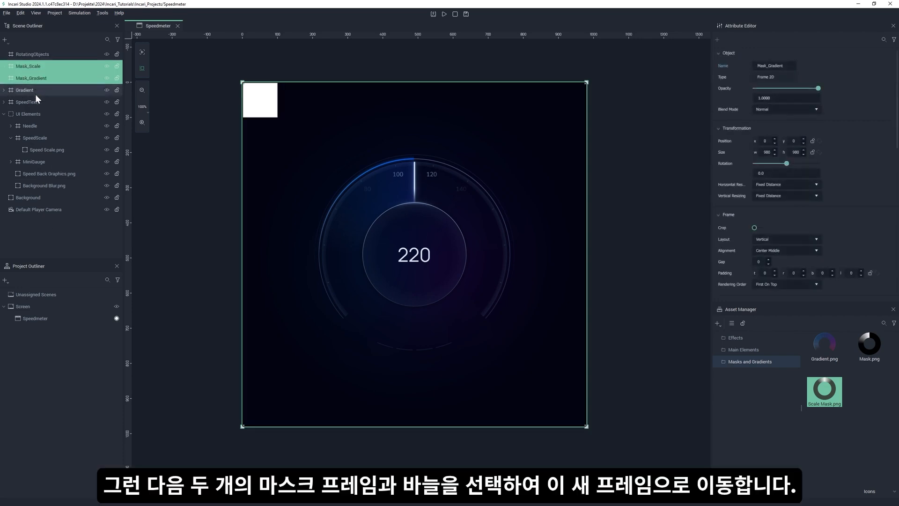
ctrl+click(35, 125)
drag(36, 67, 33, 54)
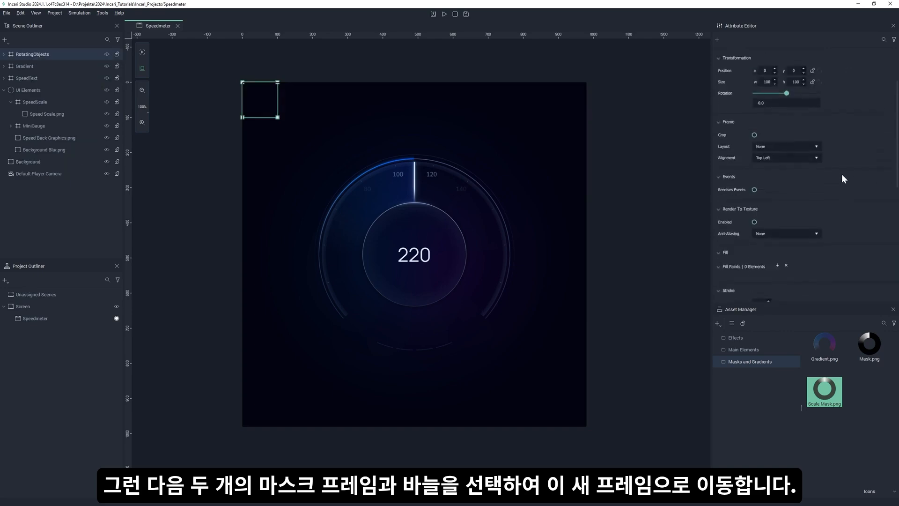
Remove the fill of the RotatingObjects frame and set its size to 980 x 980.
double_click(768, 153)
text(980)
key(Tab)
text(980)
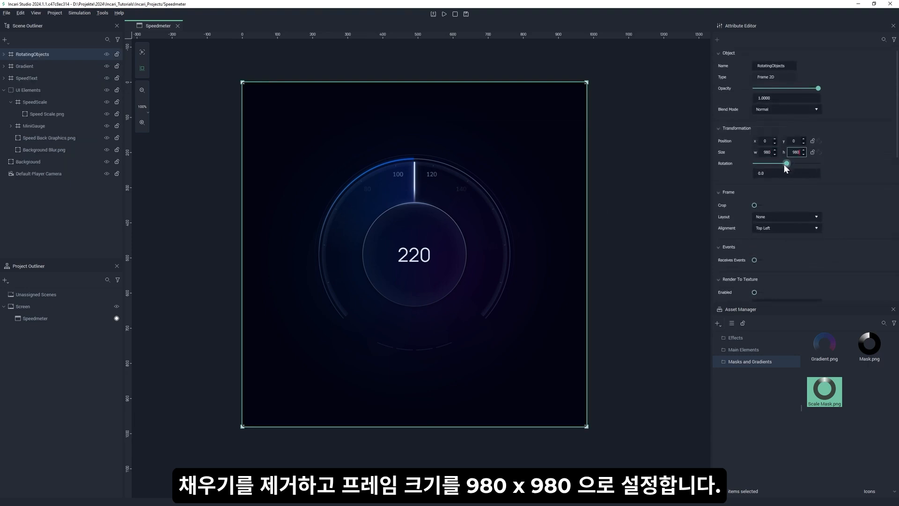
Test rotating the RotatingObjects frame by about 27 degrees, and reset its rotation to 0.
mouse_move(788, 164)
mouse_down()
mouse_move(769, 164)
mouse_move(810, 164)
mouse_move(791, 164)
mouse_up()
double_click(766, 173)
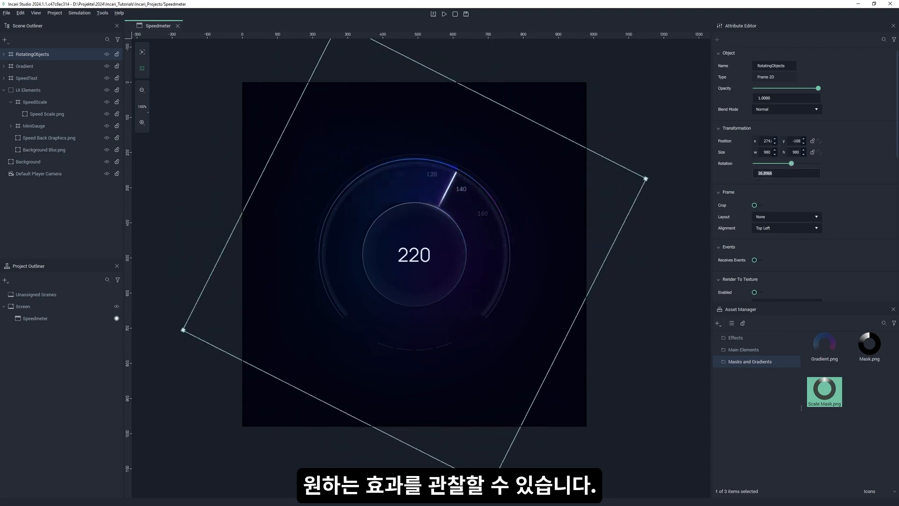
text(0)
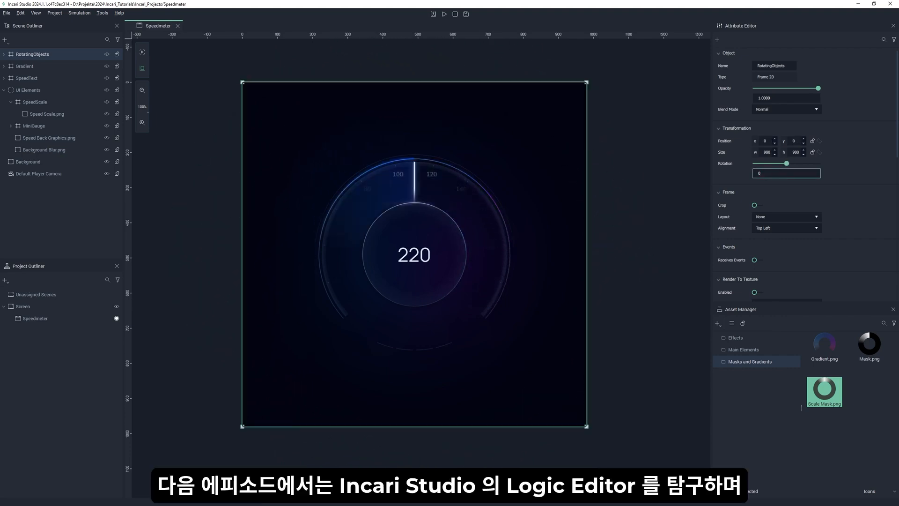